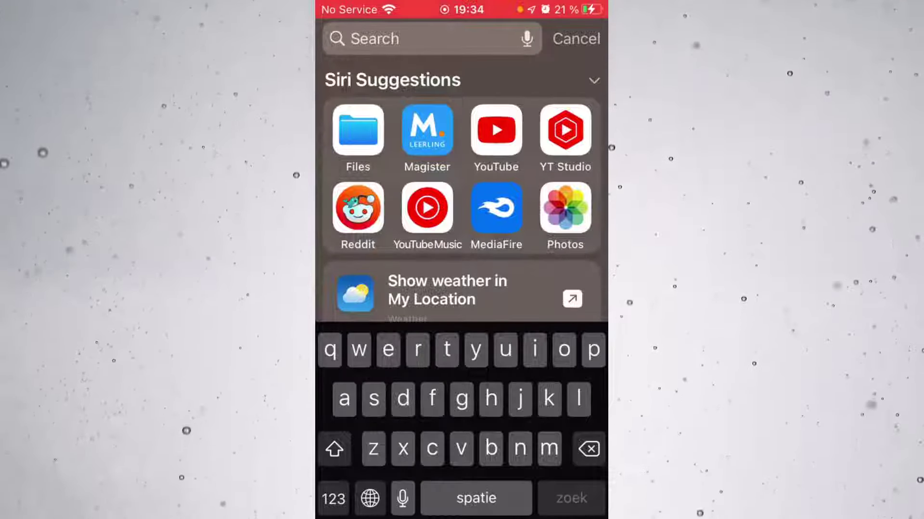
# Search the phone for "files" and open the Files app.
pyautogui.write('file')
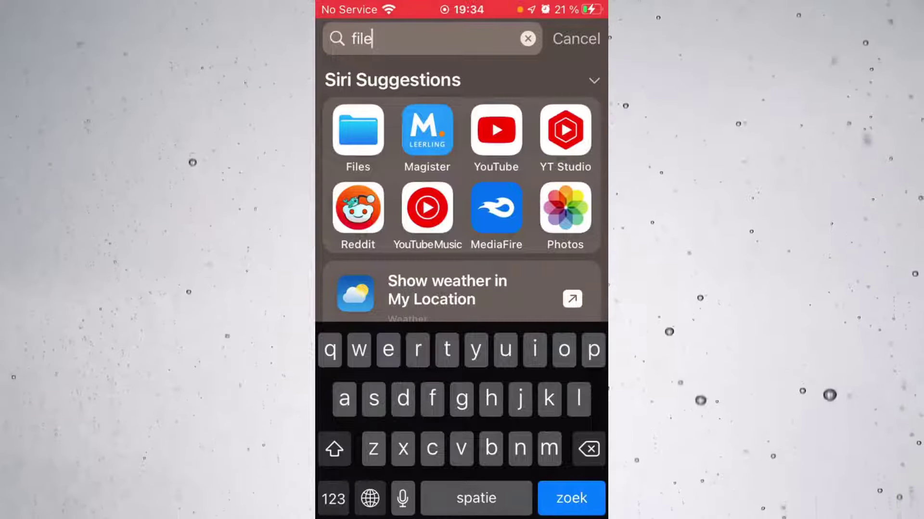
pyautogui.write('s')
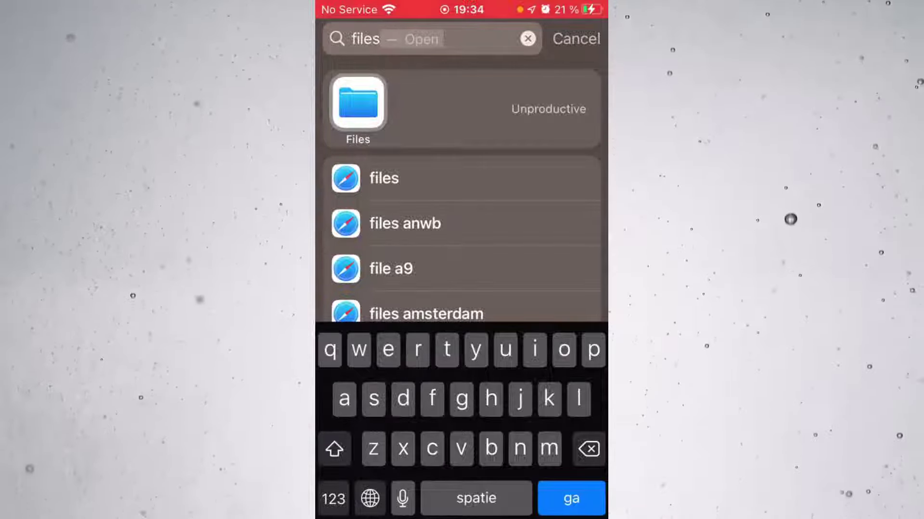
pyautogui.press('Return')
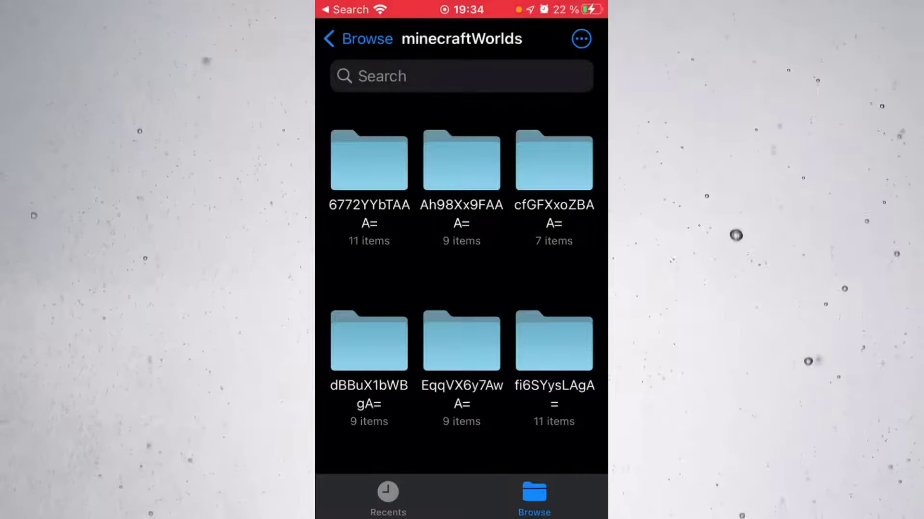
# Go back up from the minecraftWorlds folder to the top-level Browse list of locations.
pyautogui.click(388, 498)
pyautogui.click(534, 498)
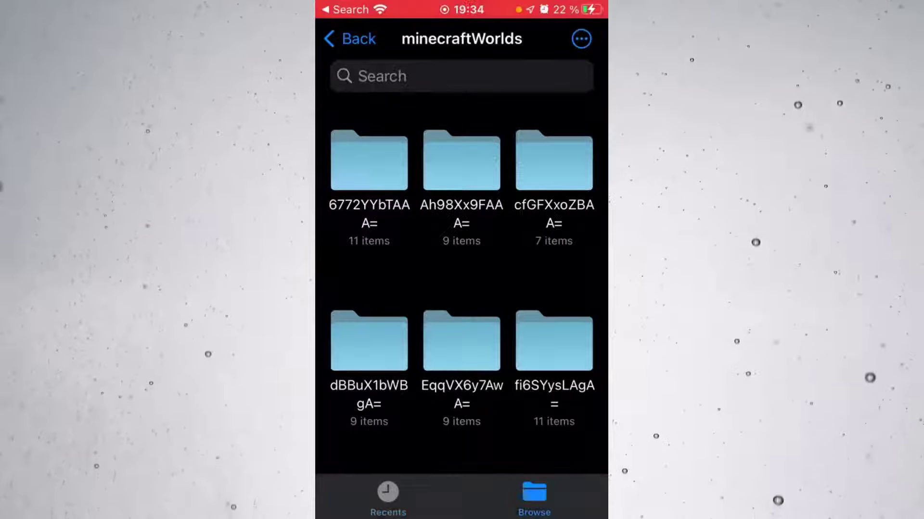
pyautogui.click(350, 39)
pyautogui.click(350, 39)
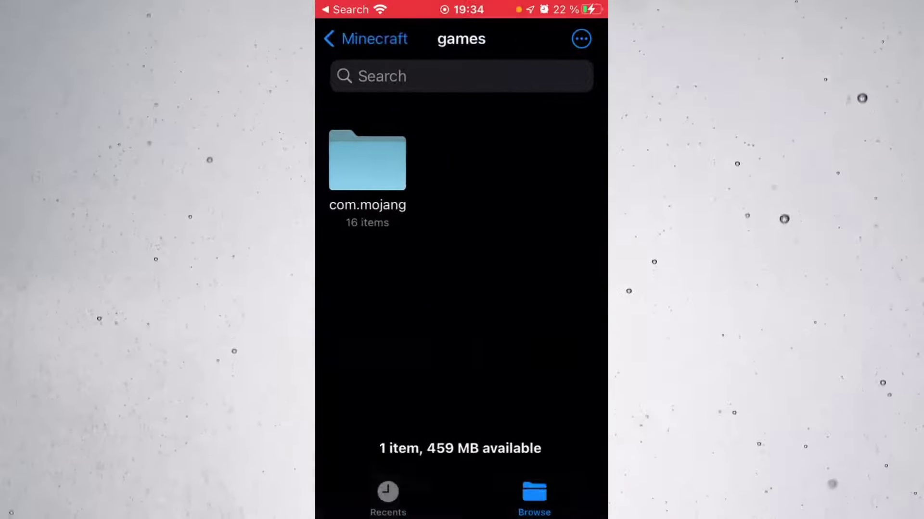
pyautogui.click(366, 39)
pyautogui.click(354, 38)
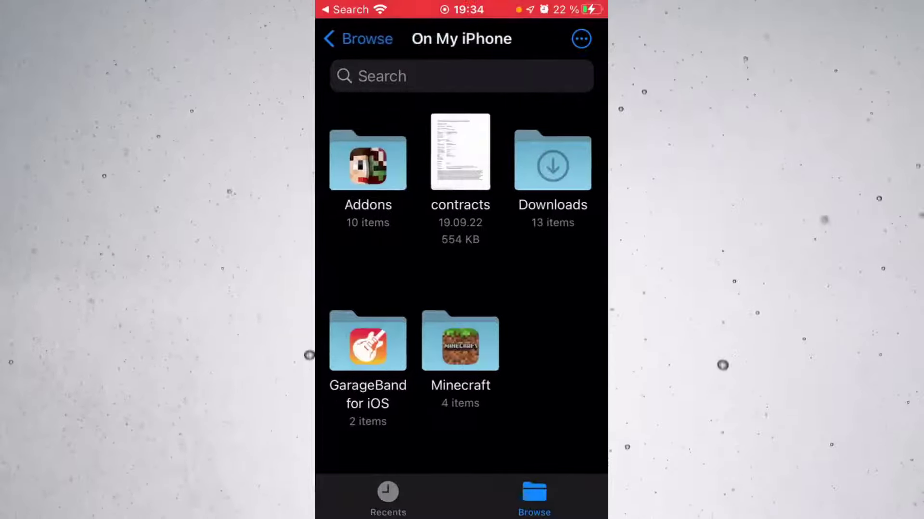
pyautogui.click(359, 38)
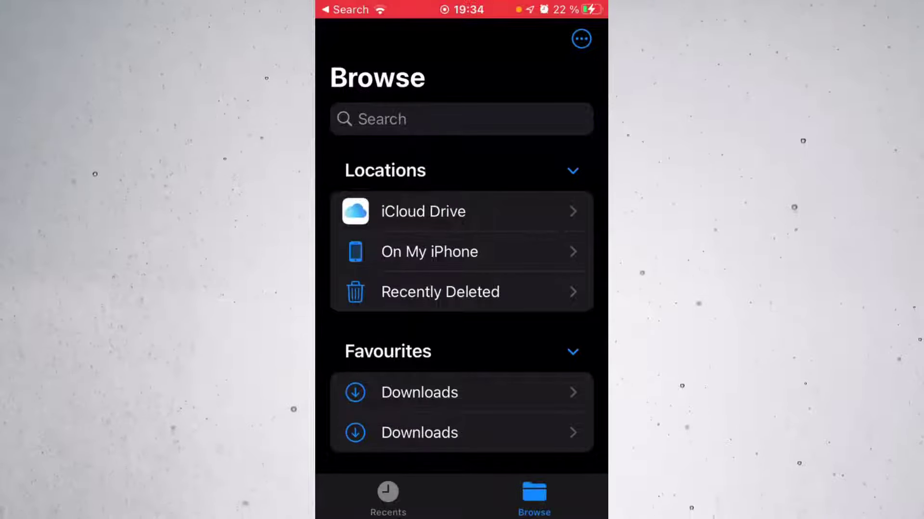
# Open the com.mojang folder under On My iPhone, inside Minecraft and games.
pyautogui.scroll(-6, 462, 289)
pyautogui.scroll(6, 462, 288)
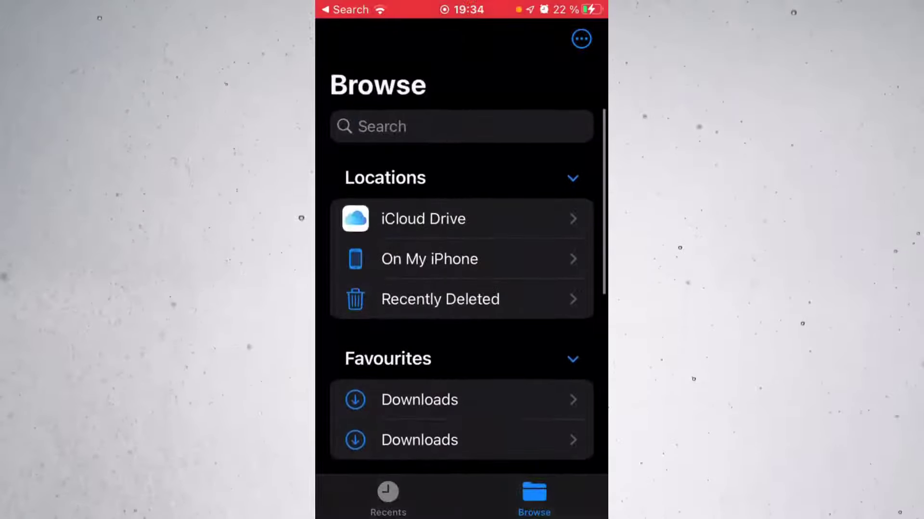
pyautogui.scroll(-6, 462, 289)
pyautogui.scroll(5, 462, 288)
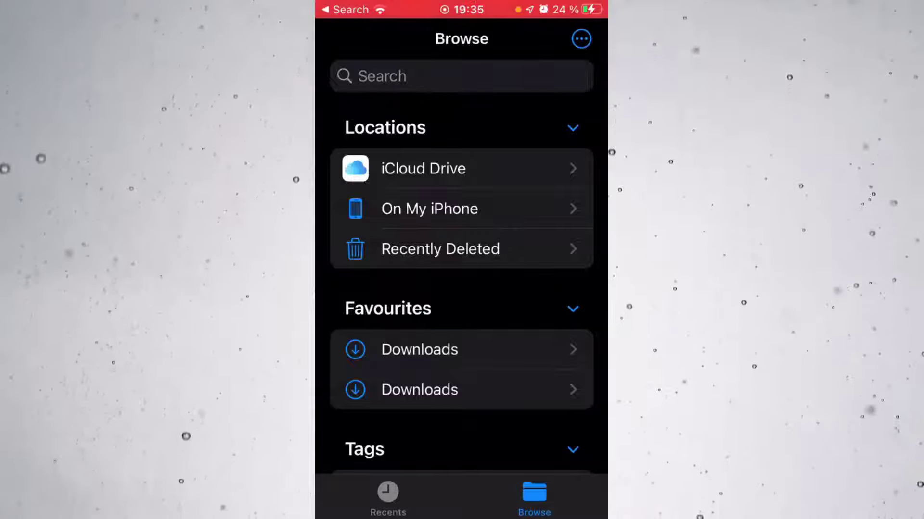
pyautogui.click(429, 209)
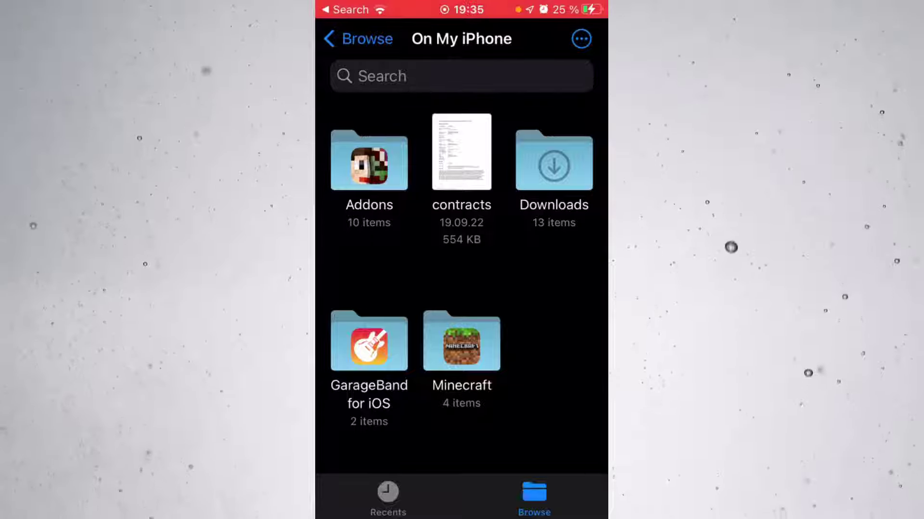
pyautogui.click(461, 344)
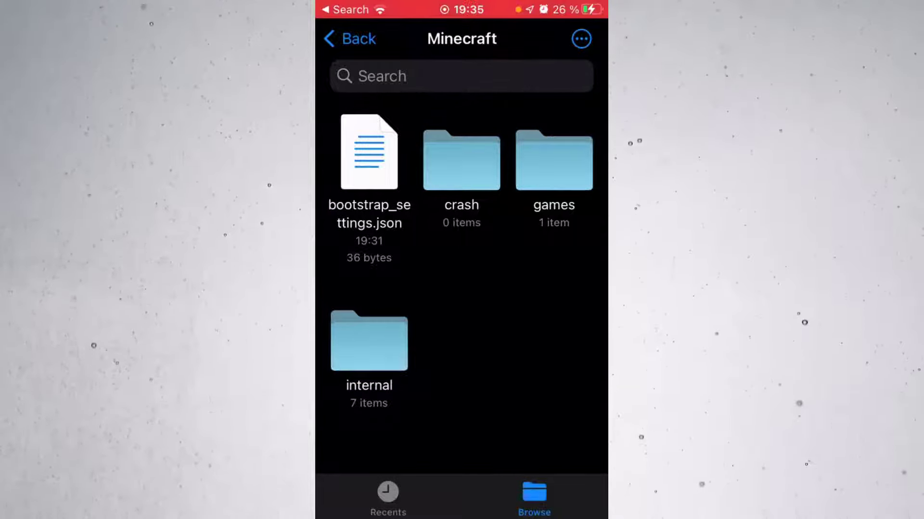
pyautogui.click(554, 161)
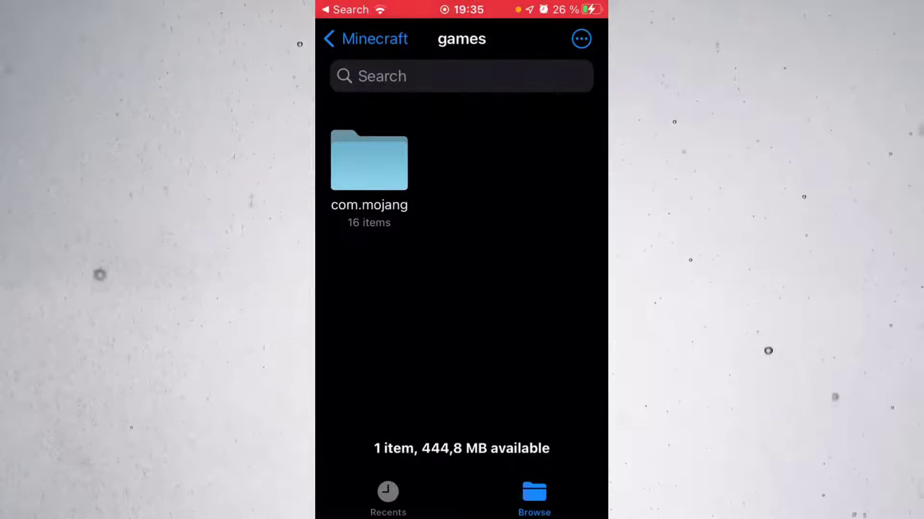
pyautogui.click(369, 161)
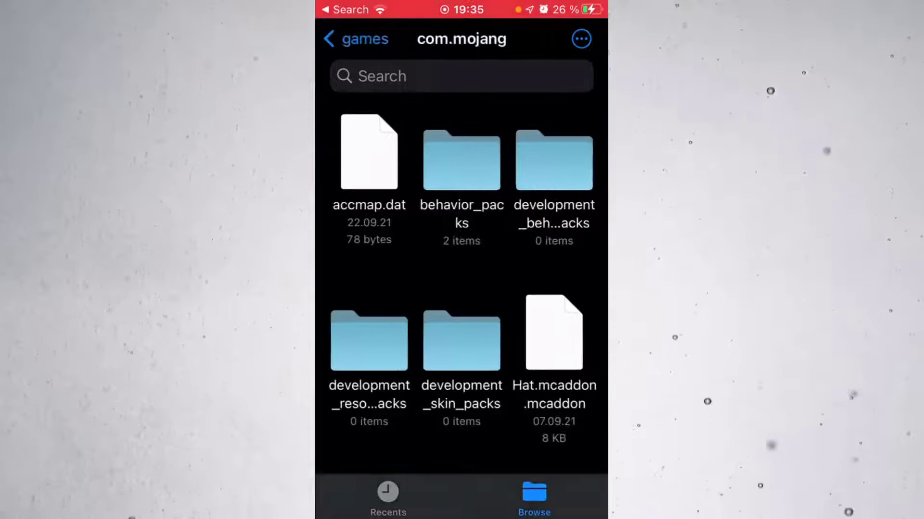
# Find and open the minecraftWorlds folder inside com.mojang.
pyautogui.scroll(-6, 461, 288)
pyautogui.scroll(-8, 462, 289)
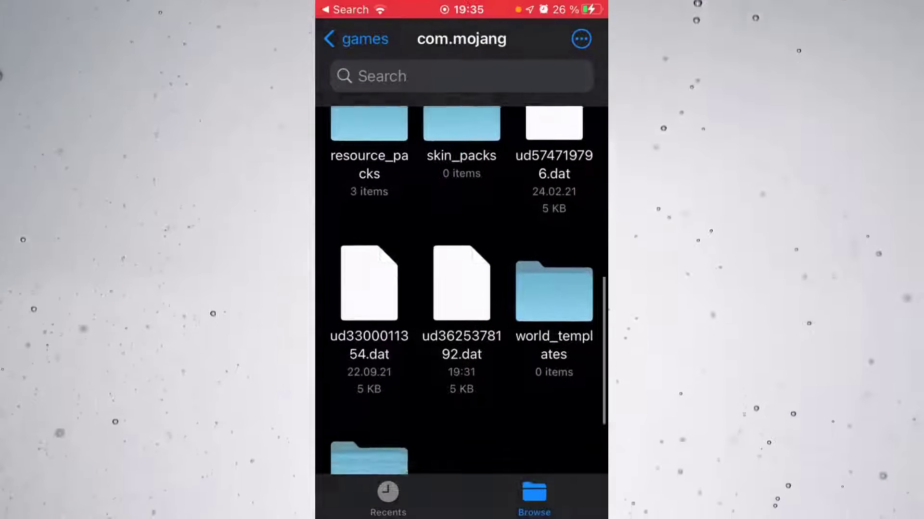
pyautogui.scroll(8, 461, 289)
pyautogui.scroll(5, 462, 288)
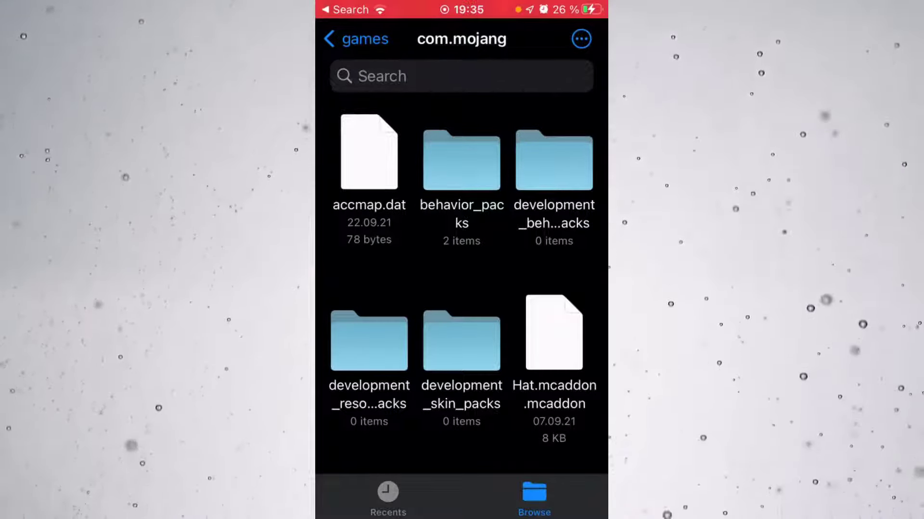
pyautogui.scroll(-2, 462, 289)
pyautogui.scroll(-4, 461, 289)
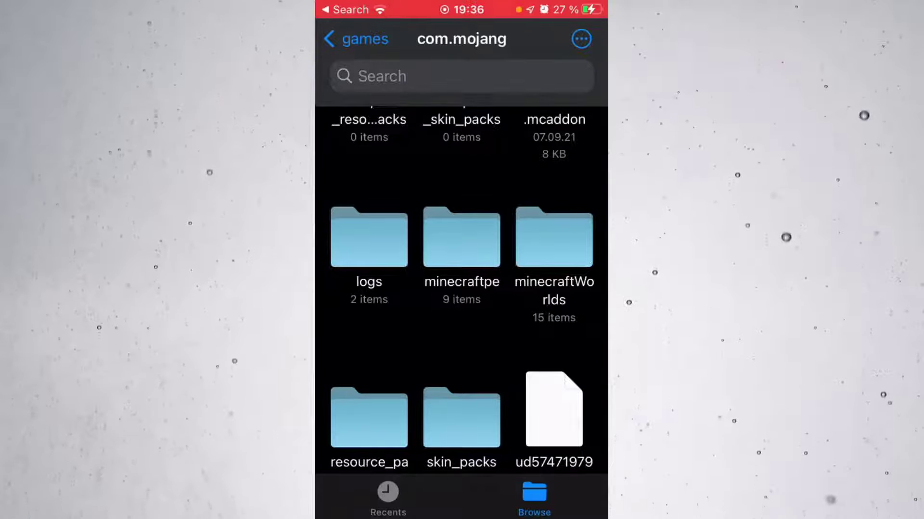
pyautogui.click(553, 238)
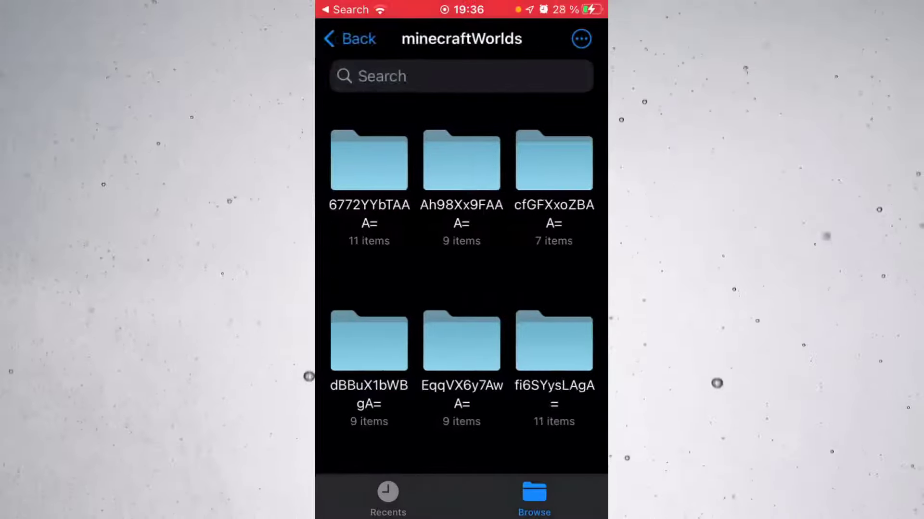
# Look through all the world folders in minecraftWorlds.
pyautogui.scroll(-10, 462, 289)
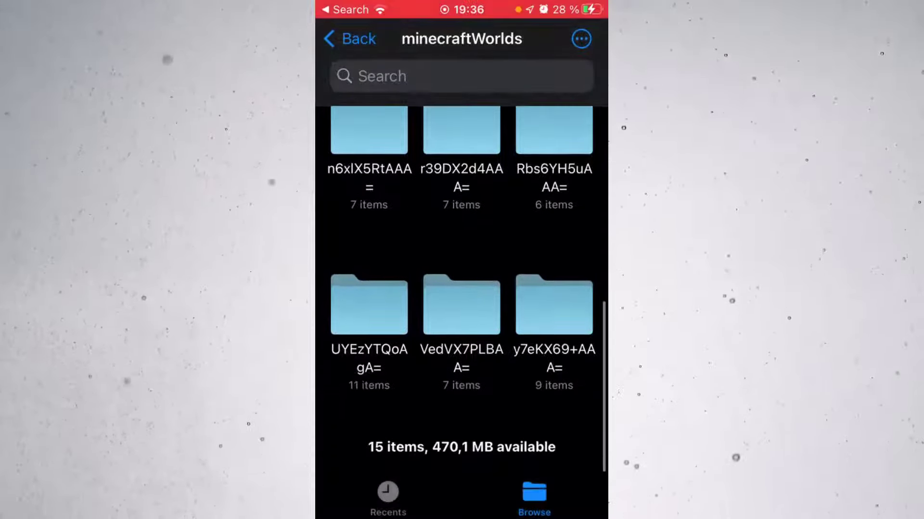
pyautogui.scroll(5, 462, 289)
pyautogui.scroll(3, 462, 288)
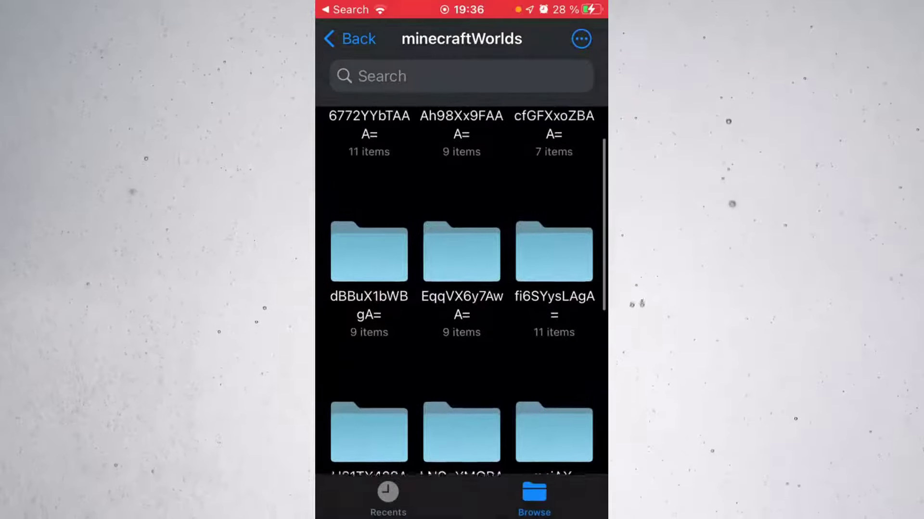
pyautogui.scroll(2, 462, 289)
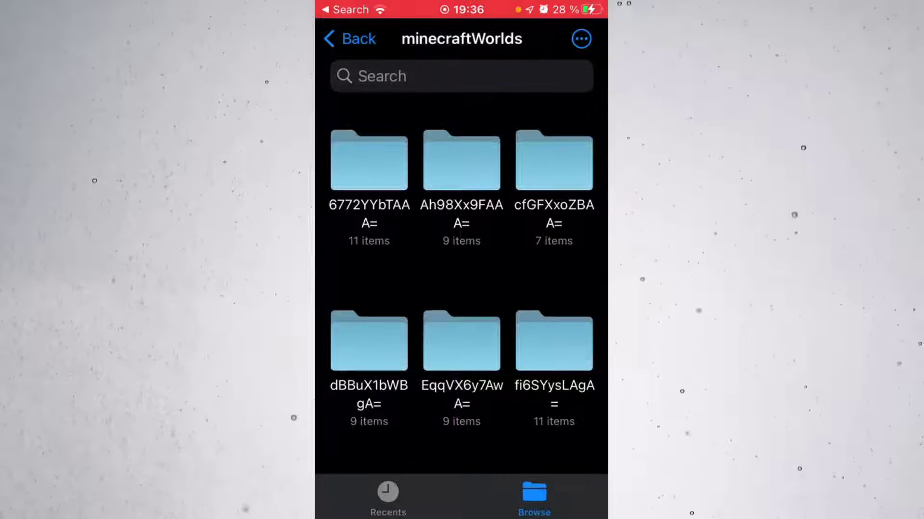
pyautogui.scroll(-6, 461, 288)
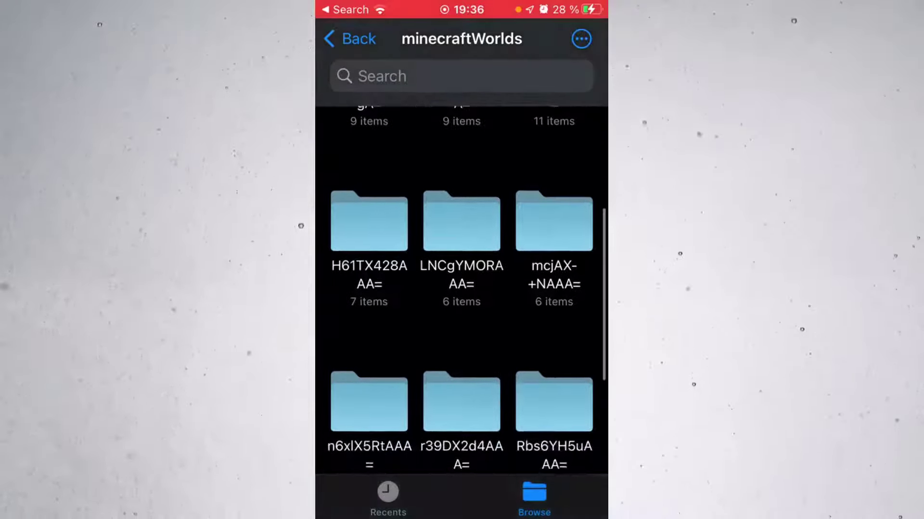
pyautogui.scroll(-5, 462, 289)
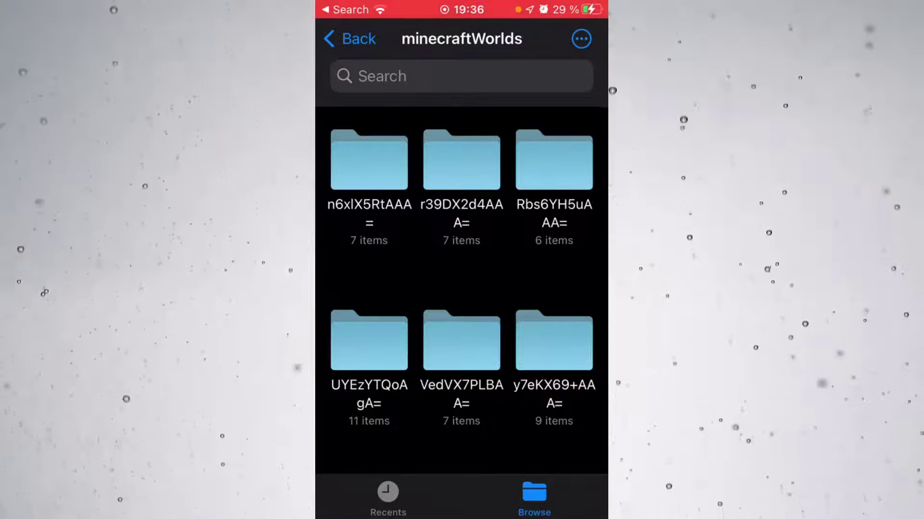
pyautogui.scroll(4, 462, 289)
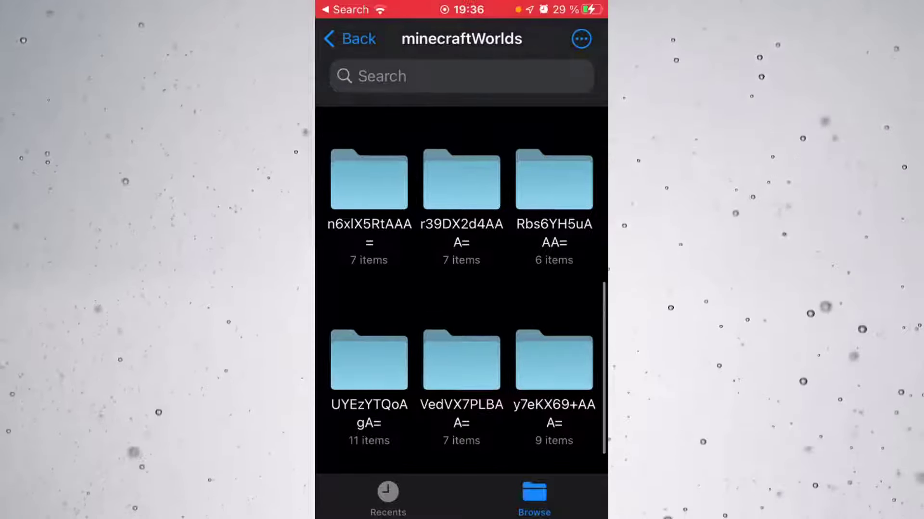
pyautogui.scroll(4, 461, 288)
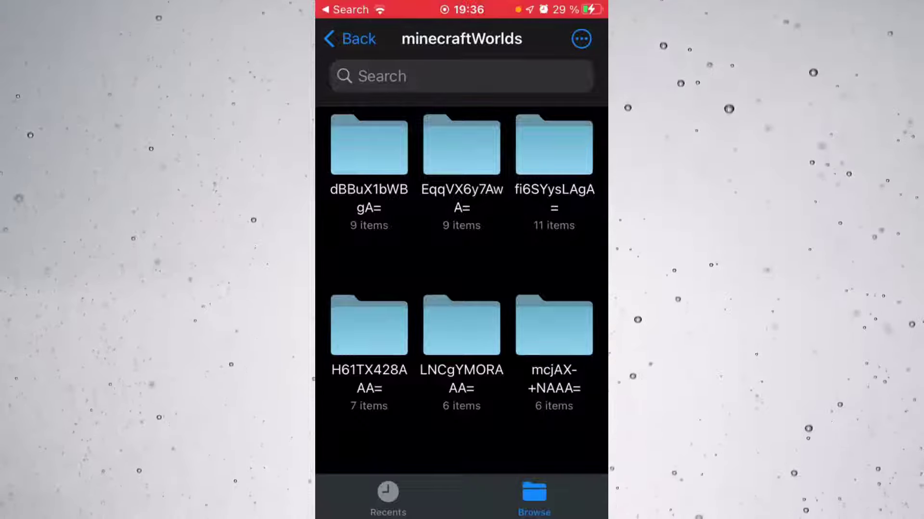
pyautogui.scroll(4, 461, 289)
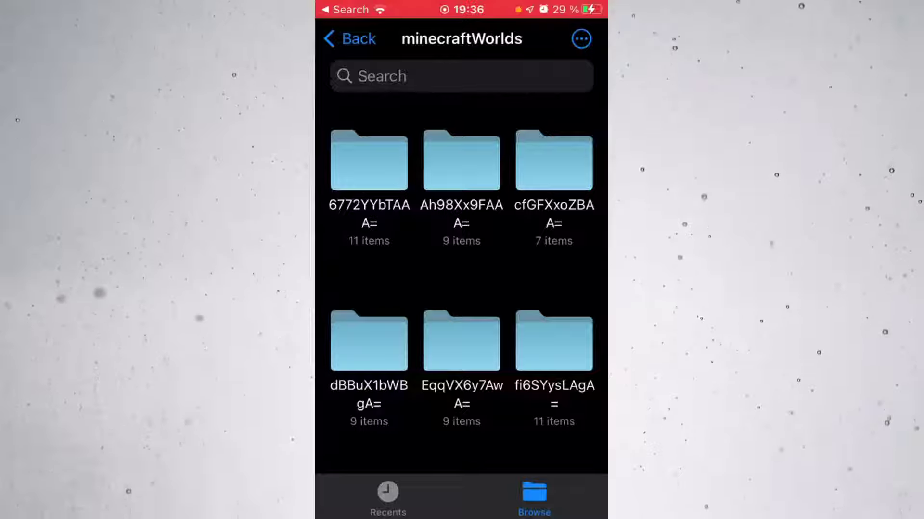
# Open the fi6SYysLAgA= world folder and read its levelname file to identify the world, closing the preview.
pyautogui.click(554, 342)
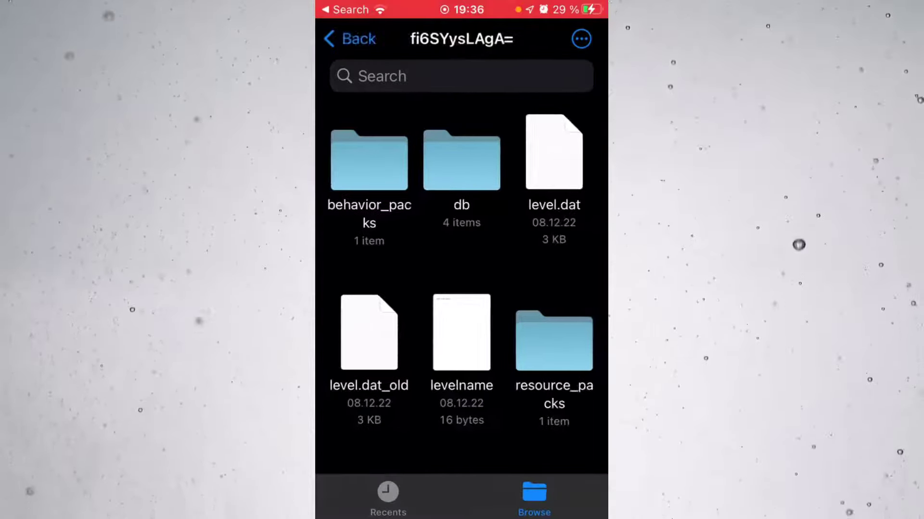
pyautogui.scroll(-5, 461, 288)
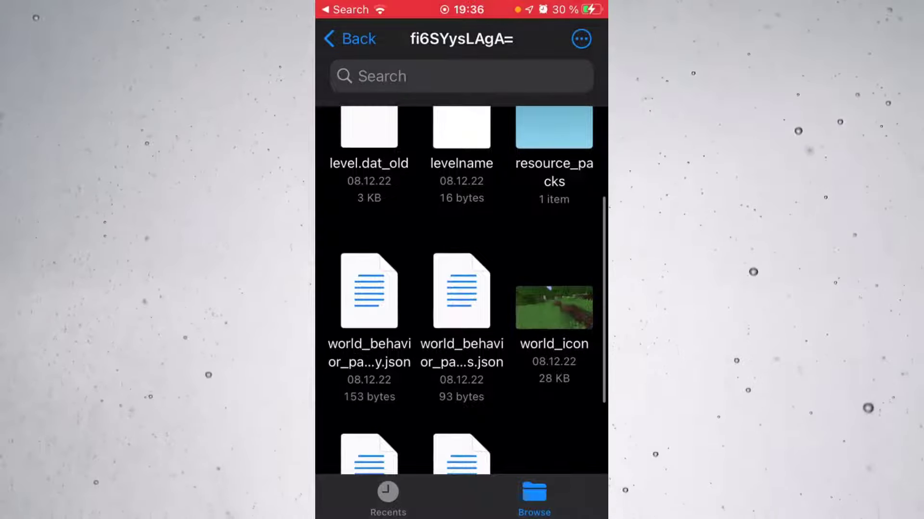
pyautogui.scroll(3, 461, 289)
pyautogui.scroll(2, 462, 289)
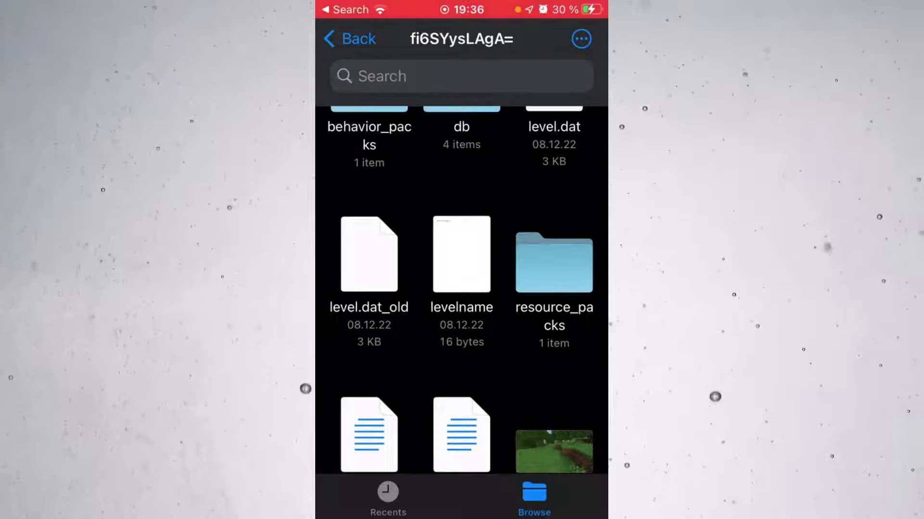
pyautogui.click(461, 255)
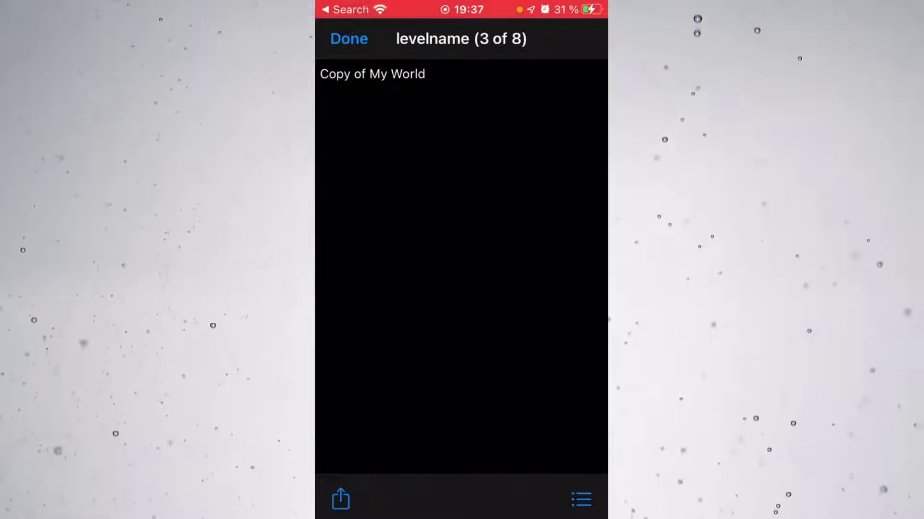
pyautogui.click(348, 38)
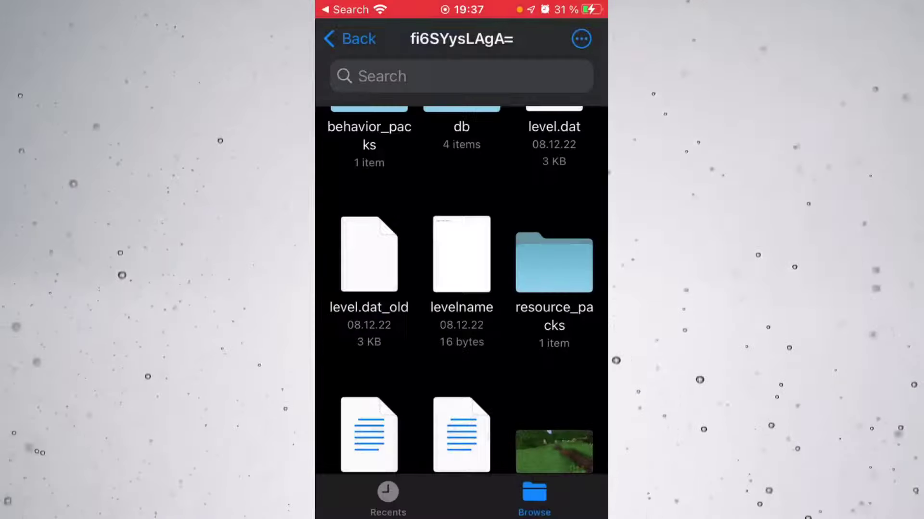
# View the world's world_icon image and return to the world folders in minecraftWorlds.
pyautogui.scroll(-2, 462, 288)
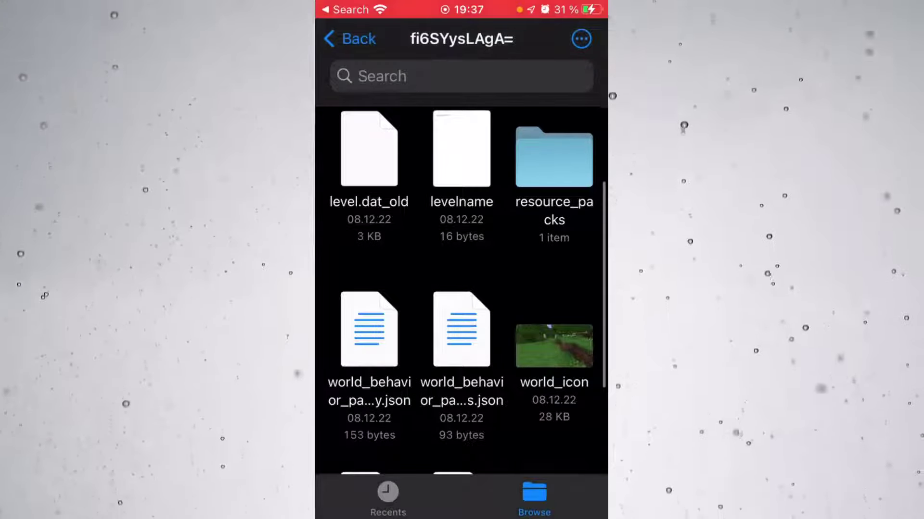
pyautogui.click(554, 346)
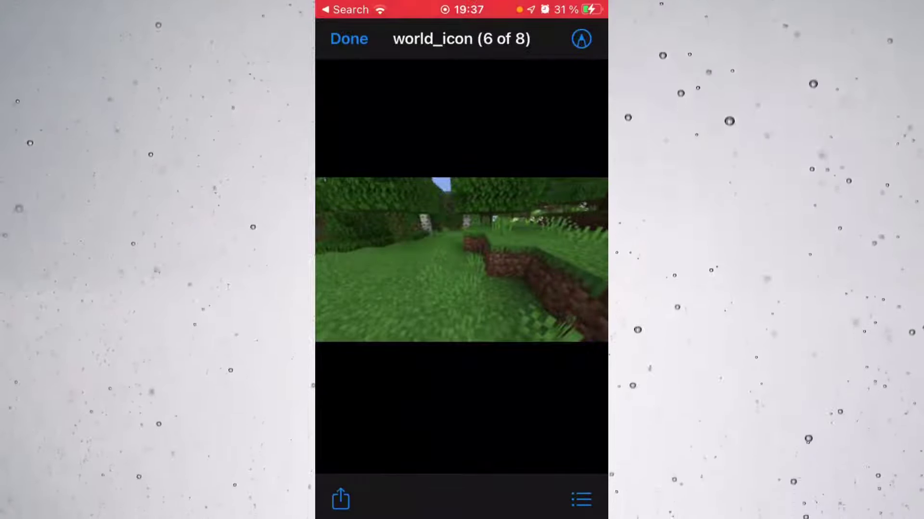
pyautogui.click(349, 39)
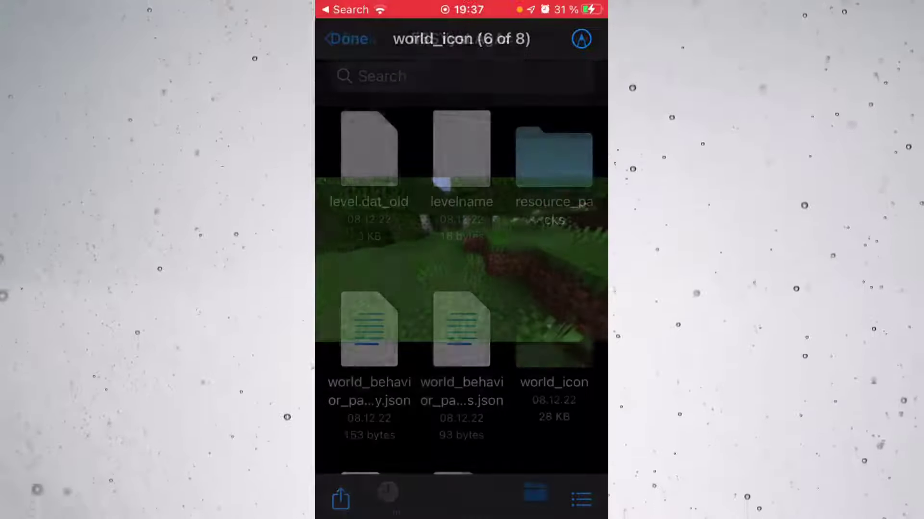
pyautogui.click(349, 39)
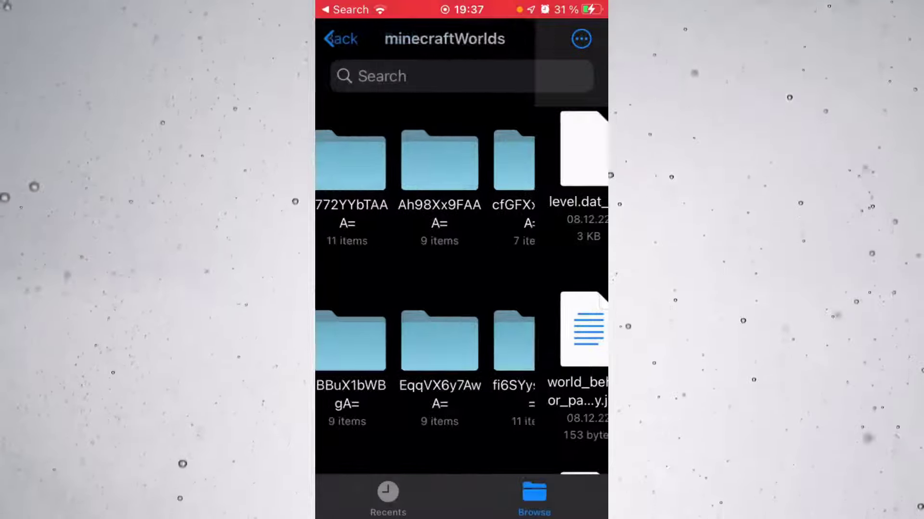
pyautogui.scroll(-5, 462, 289)
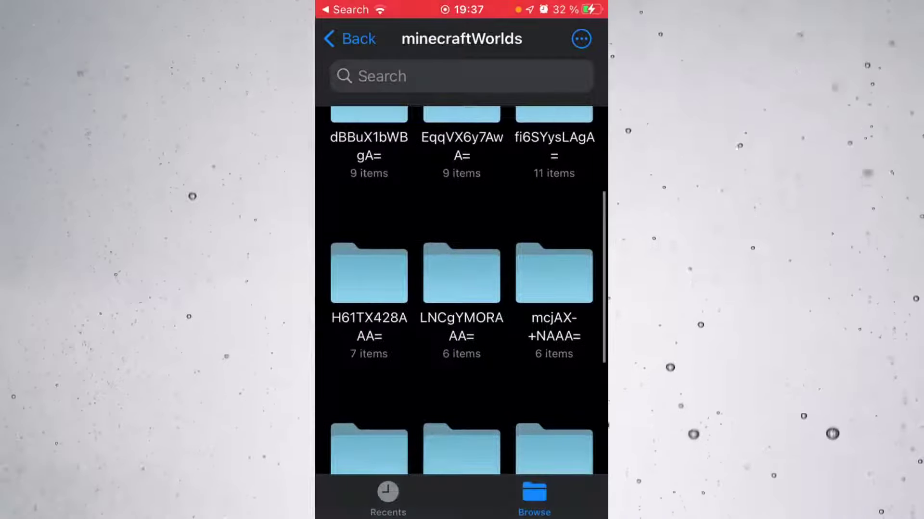
# Open the mcjAX-+NAAA= world folder, read its levelname file to identify the world, and return to minecraftWorlds.
pyautogui.click(554, 272)
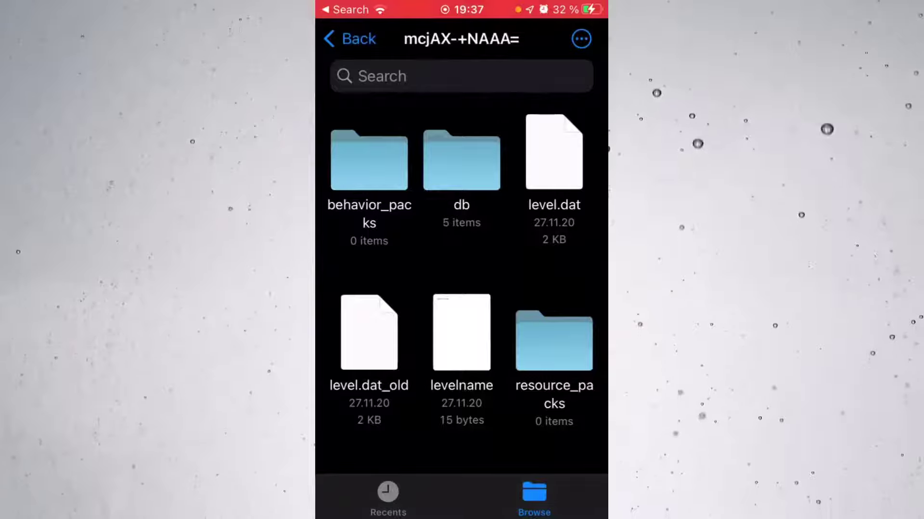
pyautogui.click(461, 332)
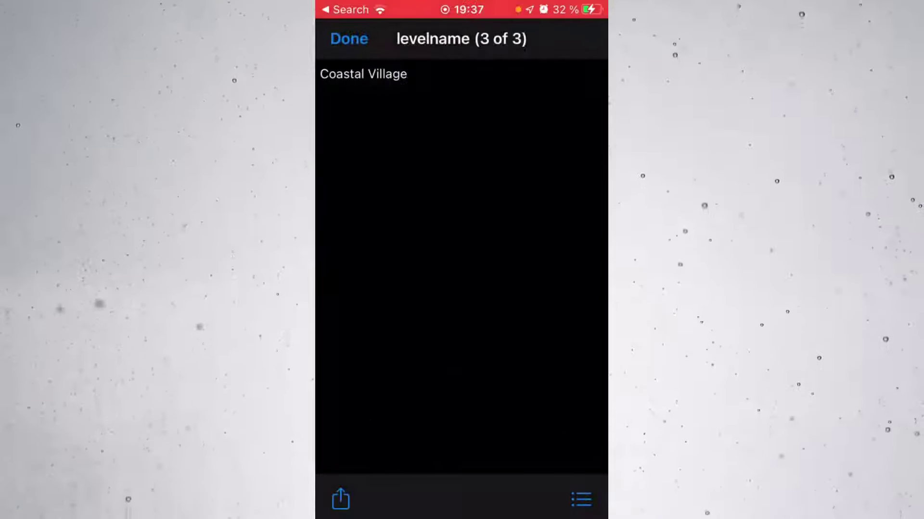
pyautogui.click(349, 38)
pyautogui.scroll(-2, 462, 288)
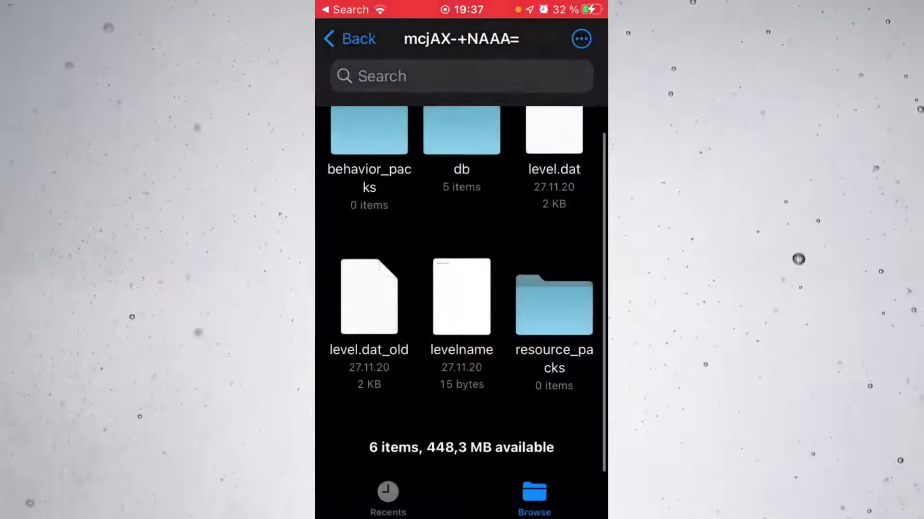
pyautogui.click(349, 38)
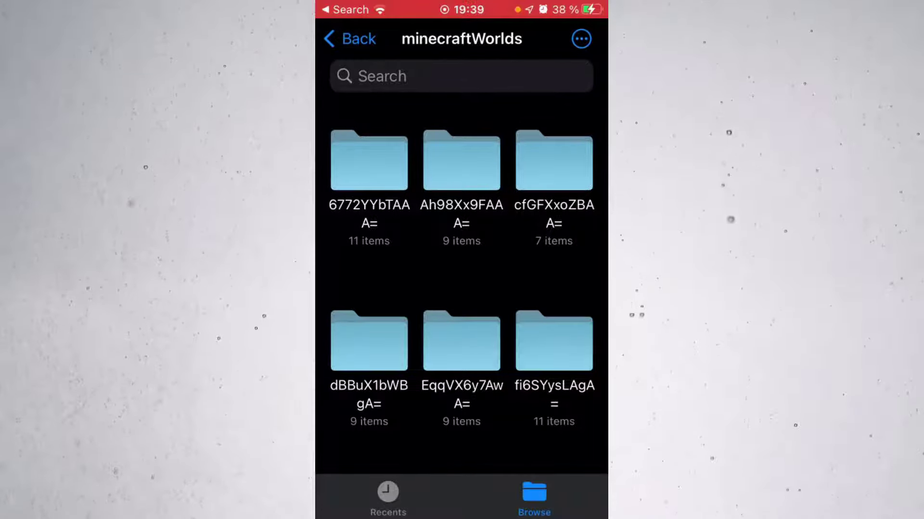
# Check the contents of the cfGFXxoZBAA= world folder and compress that folder into a zip archive in minecraftWorlds.
pyautogui.click(553, 162)
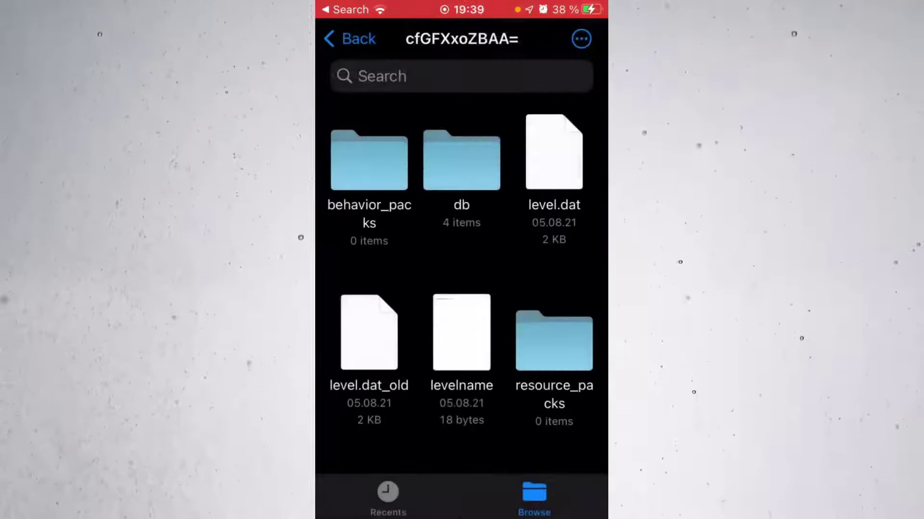
pyautogui.click(351, 38)
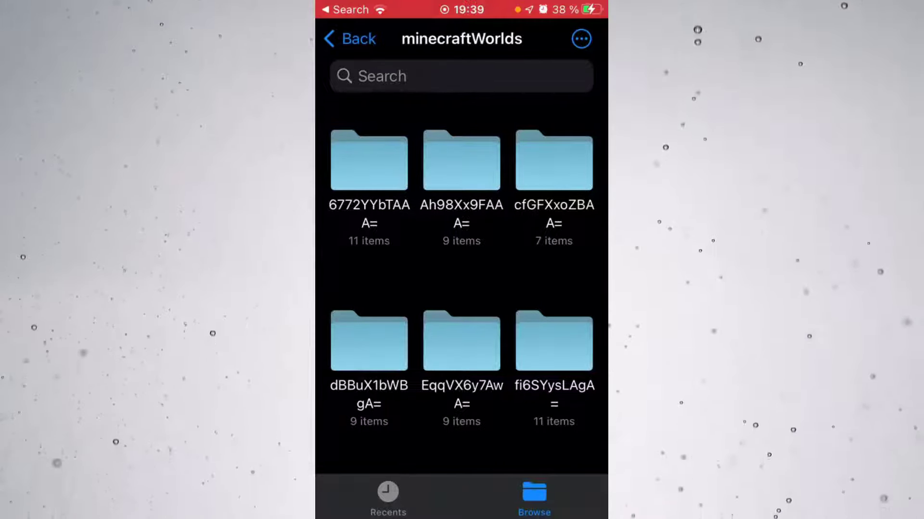
pyautogui.click(554, 160)
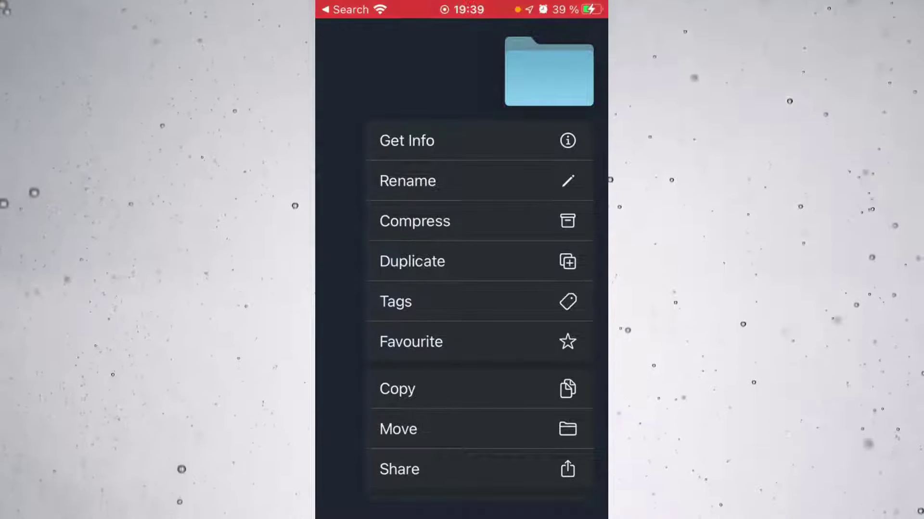
pyautogui.click(415, 221)
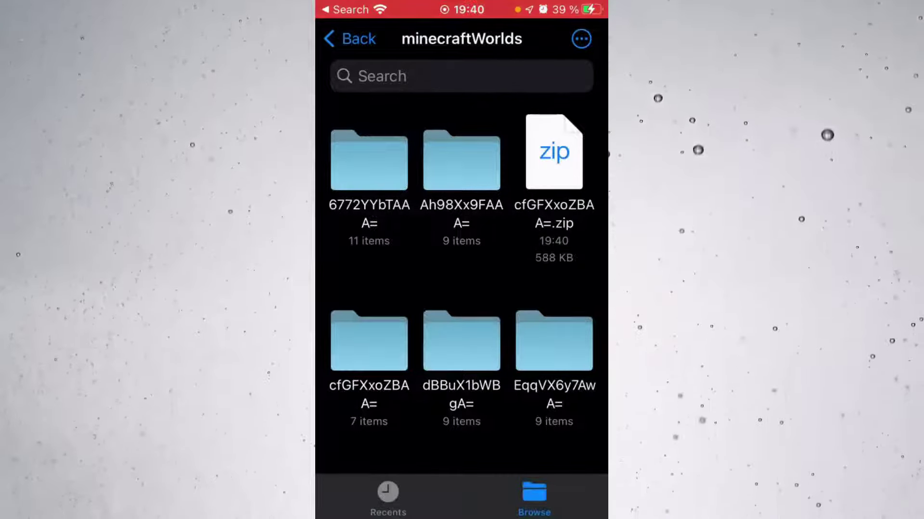
pyautogui.scroll(-5, 462, 289)
pyautogui.scroll(-10, 462, 289)
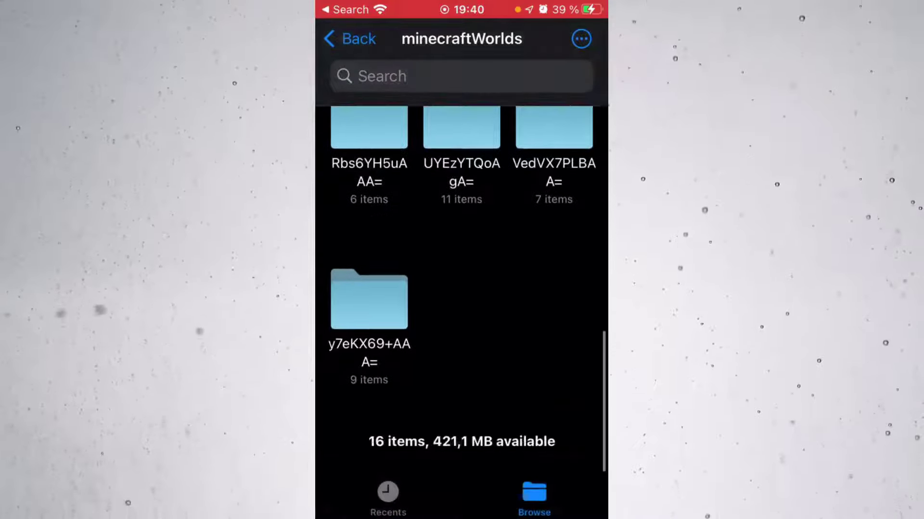
pyautogui.scroll(15, 461, 289)
pyautogui.scroll(2, 462, 289)
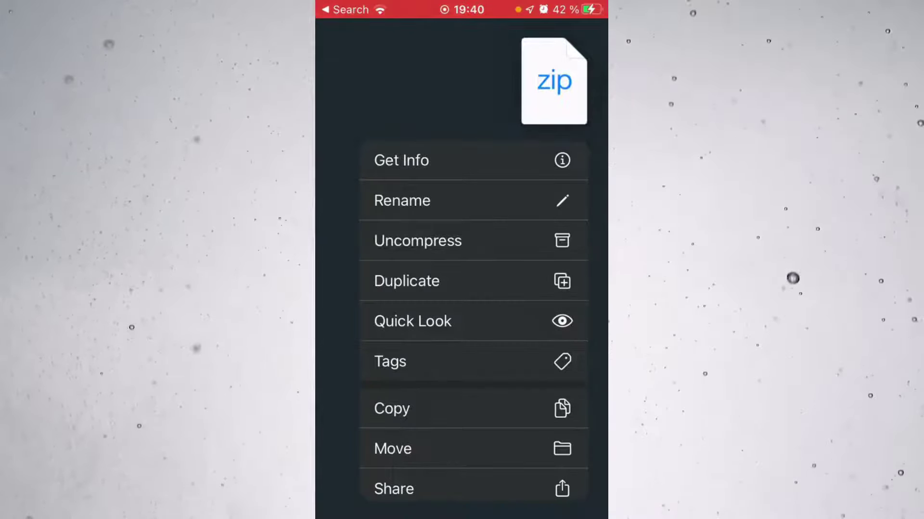
# Open the sharing options for the cfGFXxoZBAA=.zip archive and look through the apps it can be sent with.
pyautogui.scroll(-2, 473, 318)
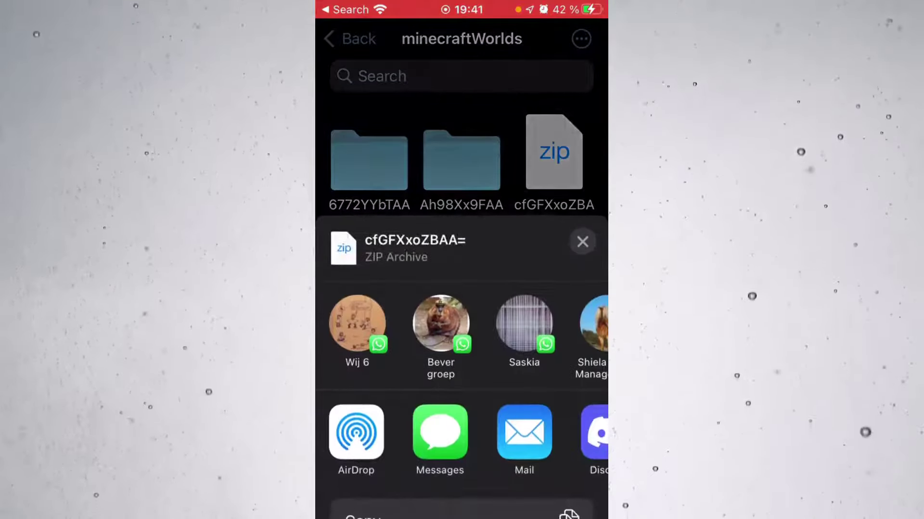
pyautogui.scroll(-3, 462, 337)
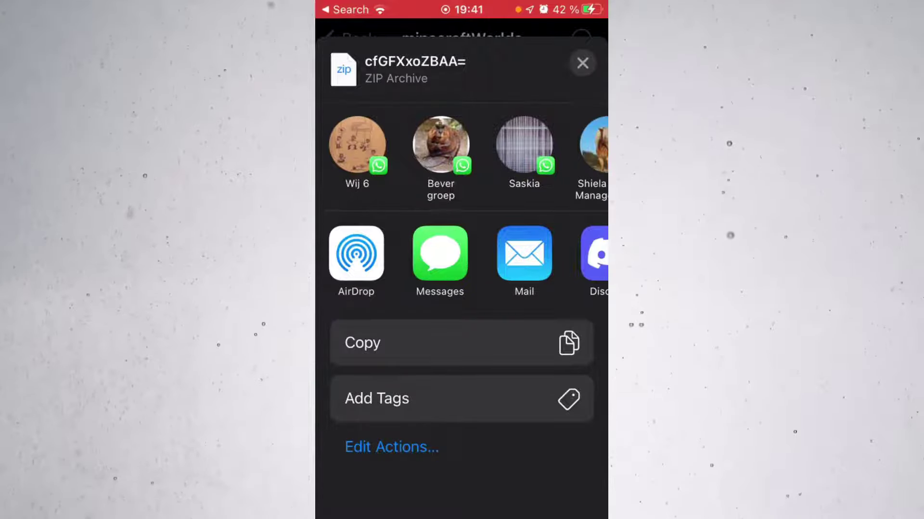
pyautogui.hscroll(2, 462, 253)
pyautogui.hscroll(1, 462, 254)
pyautogui.hscroll(2, 461, 254)
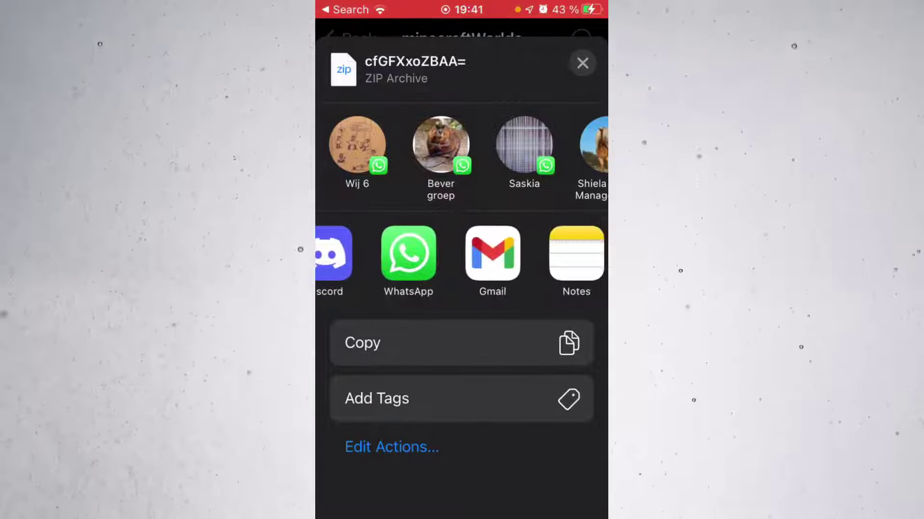
pyautogui.hscroll(3, 462, 253)
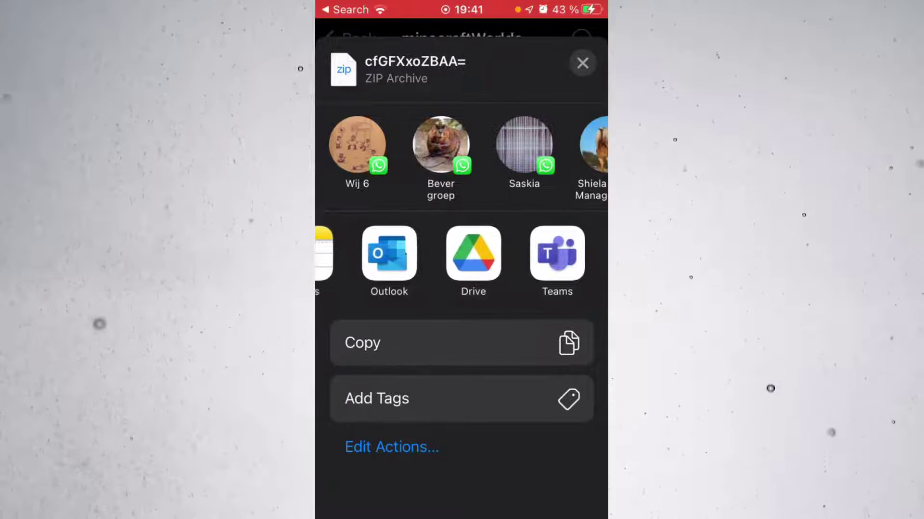
pyautogui.hscroll(1, 462, 253)
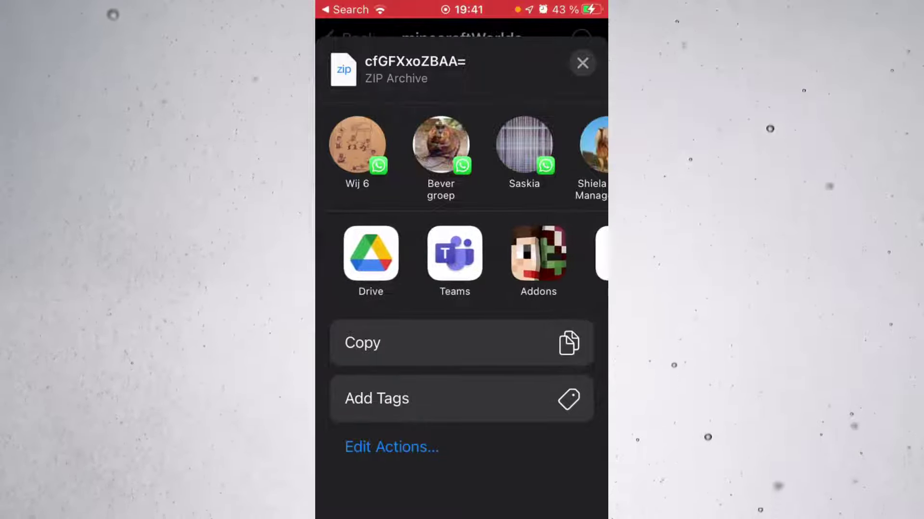
pyautogui.hscroll(3, 461, 253)
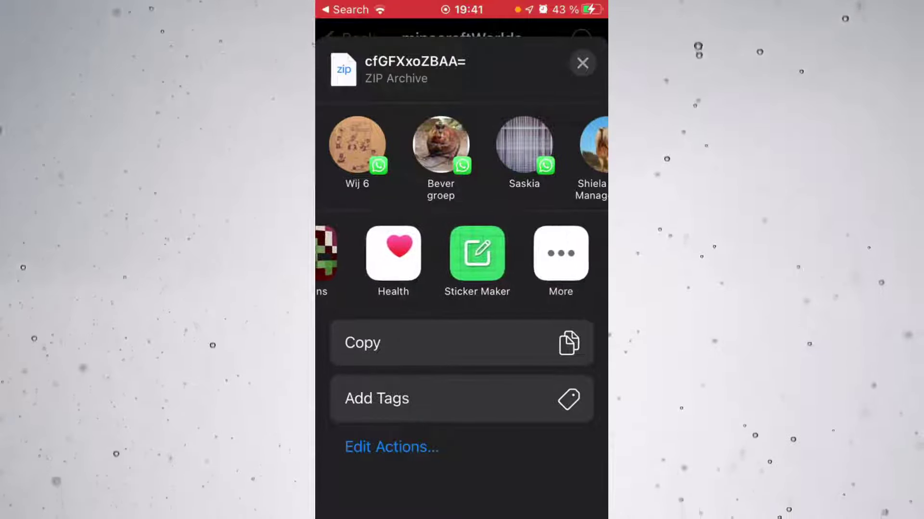
pyautogui.hscroll(-5, 462, 254)
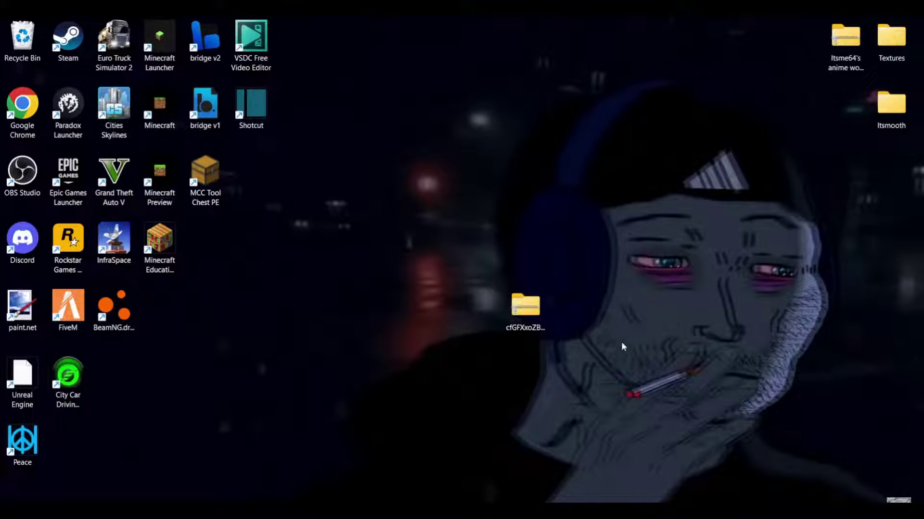
pyautogui.moveTo(457, 262); pyautogui.dragTo(601, 362)
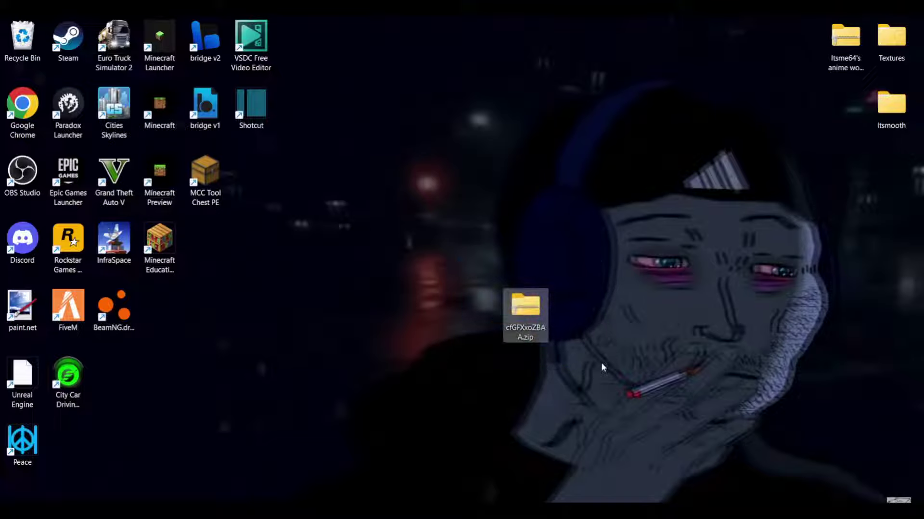
pyautogui.click(465, 315)
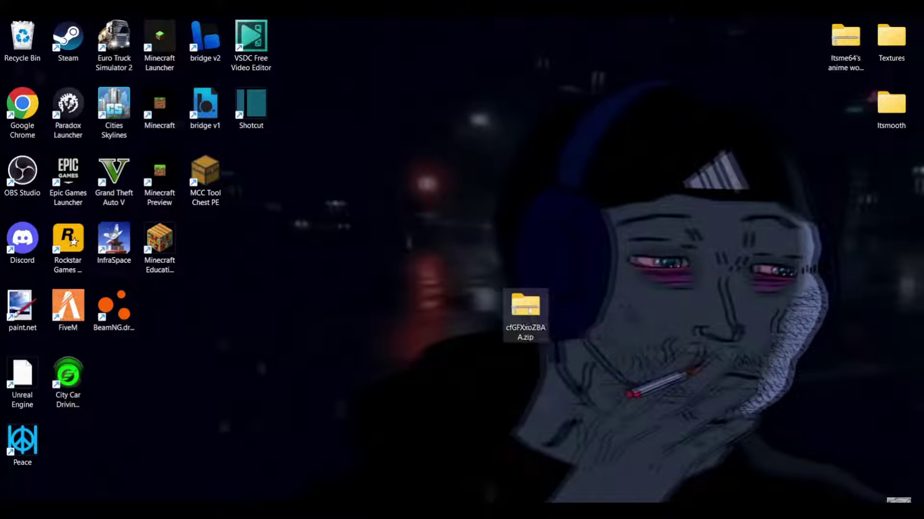
# Open cfGFXxoZBAA.zip on the PC desktop, permanently delete the __MACOSX folder inside it, and close the archive window.
pyautogui.doubleClick(527, 307)
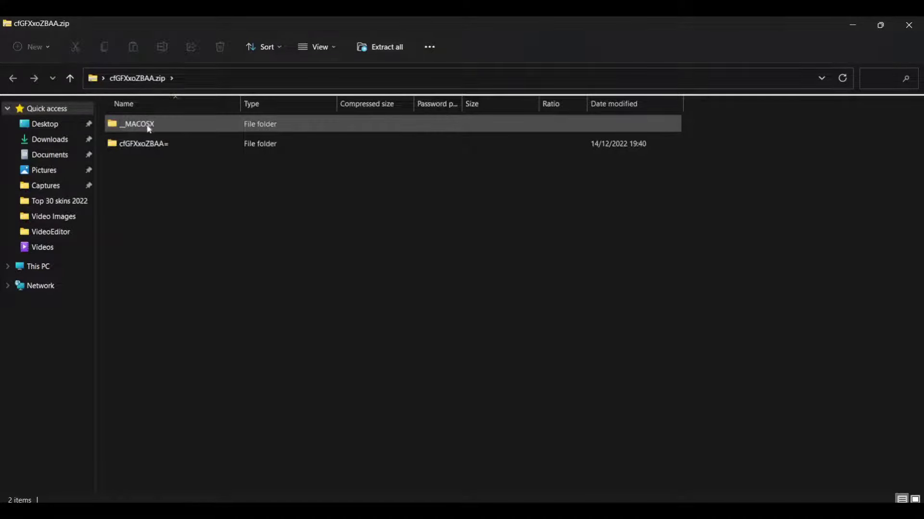
pyautogui.click(161, 144)
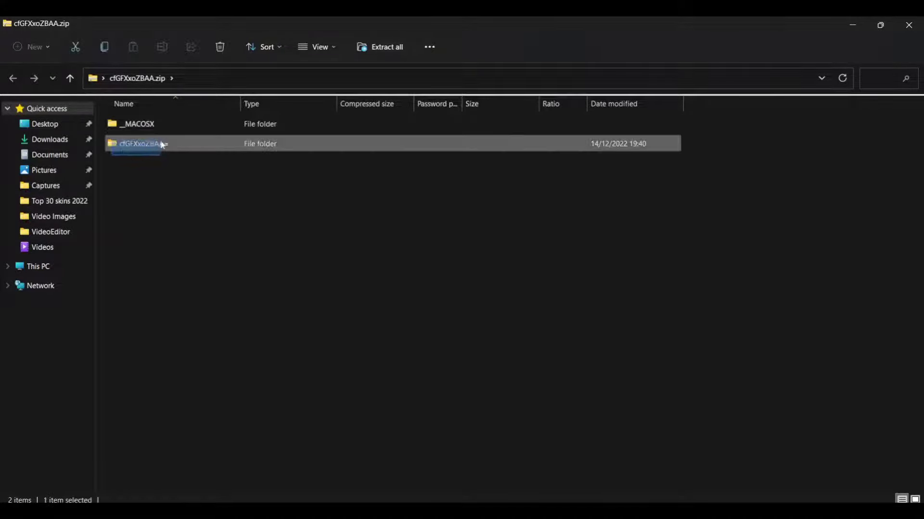
pyautogui.click(151, 166)
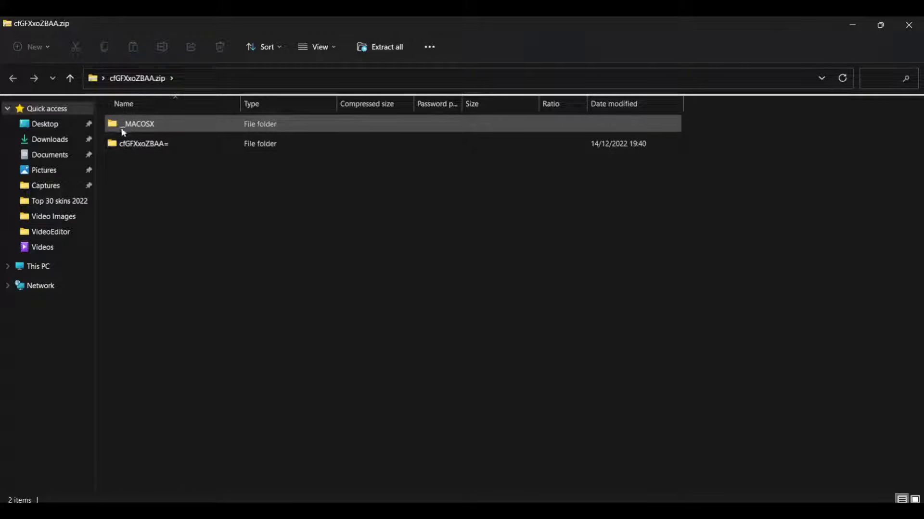
pyautogui.rightClick(146, 125)
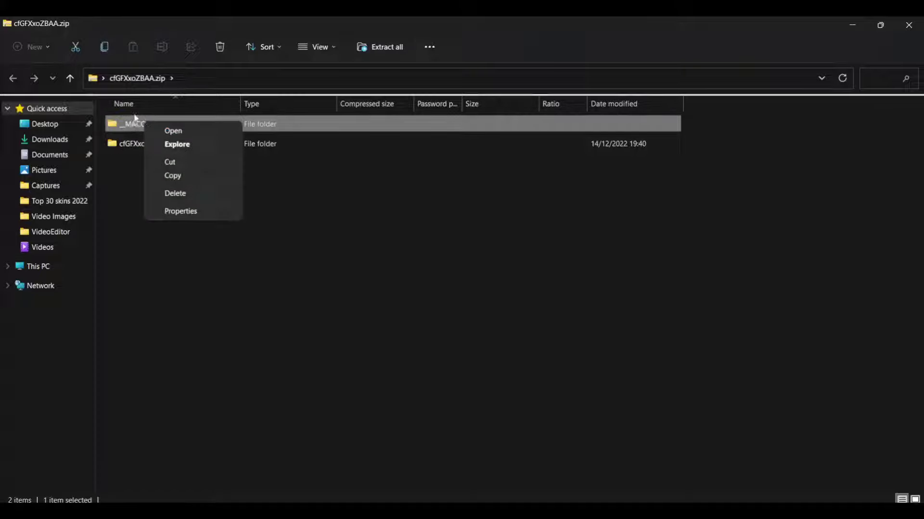
pyautogui.click(178, 193)
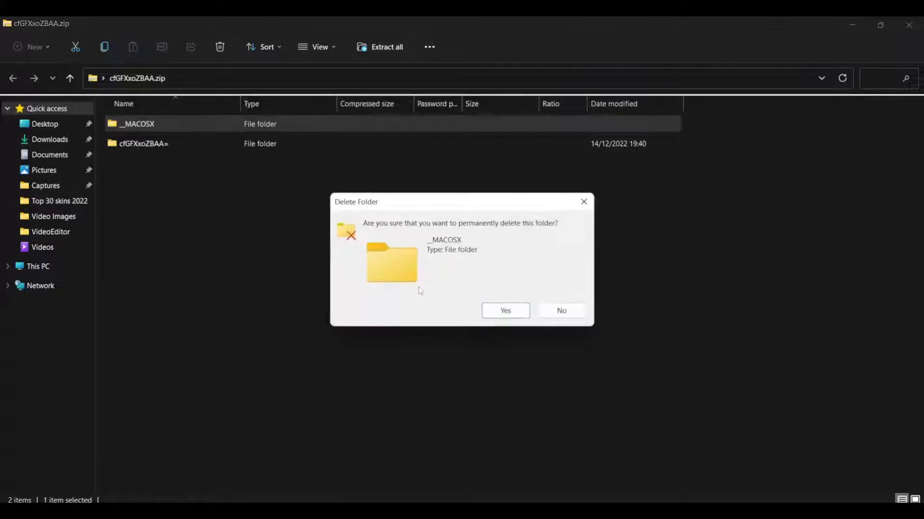
pyautogui.click(504, 312)
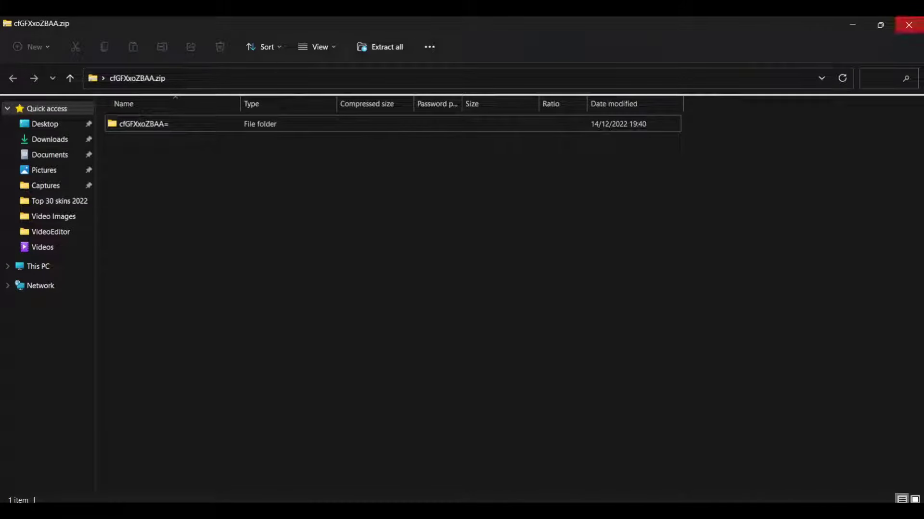
pyautogui.click(909, 24)
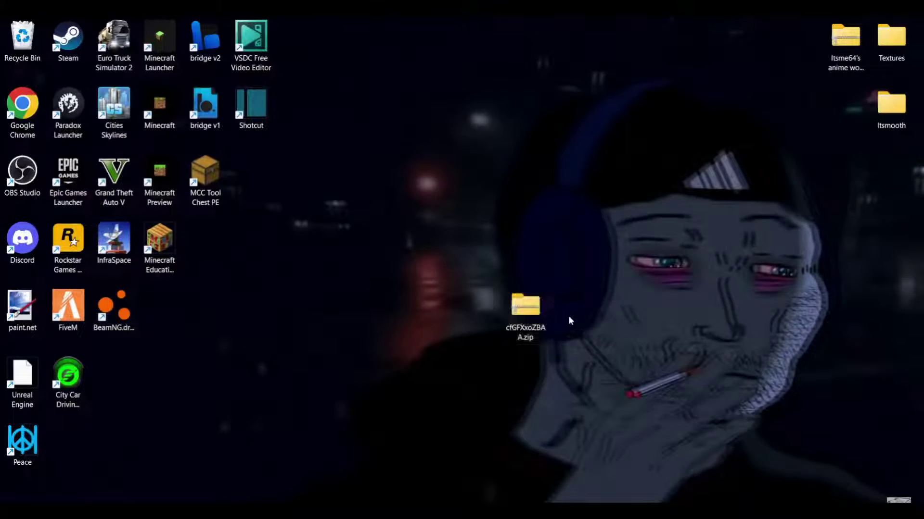
# Move the cfGFXxoZBAA.zip file a little higher on the desktop and leave it deselected.
pyautogui.moveTo(535, 309); pyautogui.dragTo(531, 252)
pyautogui.click(485, 282)
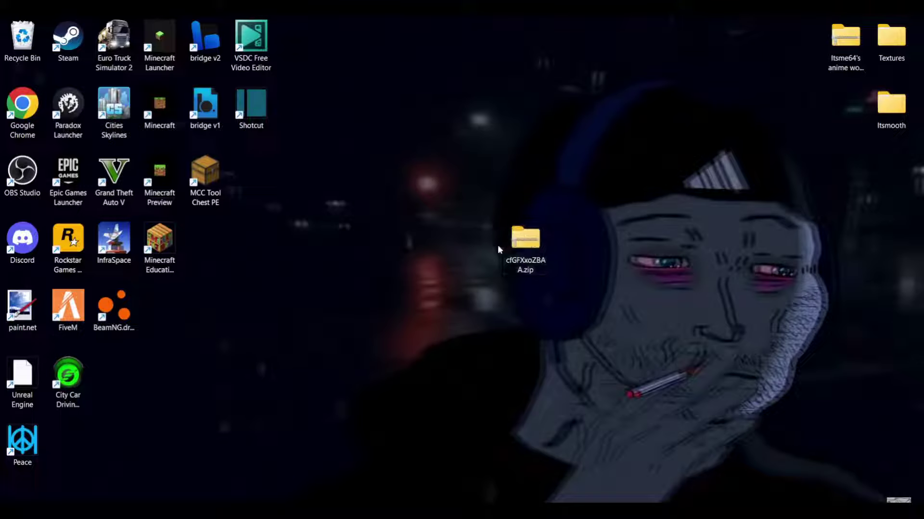
pyautogui.moveTo(527, 271); pyautogui.dragTo(567, 278)
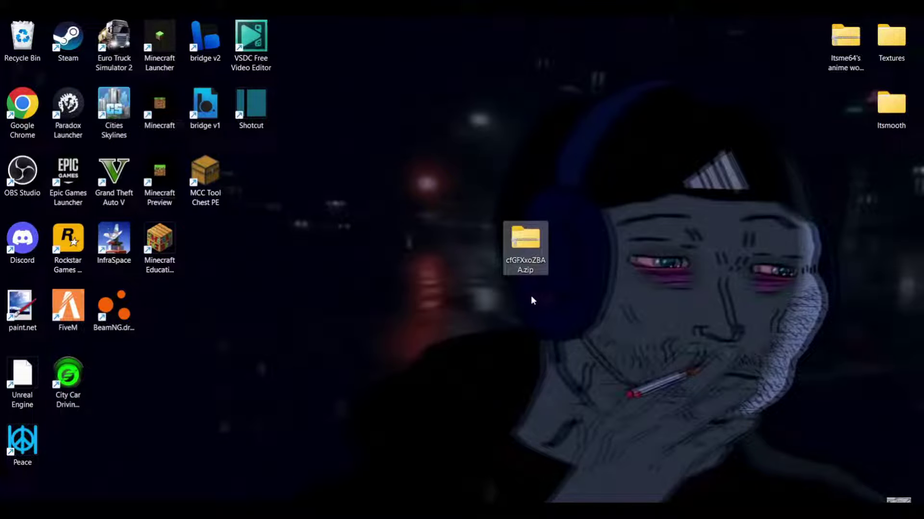
pyautogui.moveTo(527, 269); pyautogui.dragTo(530, 276)
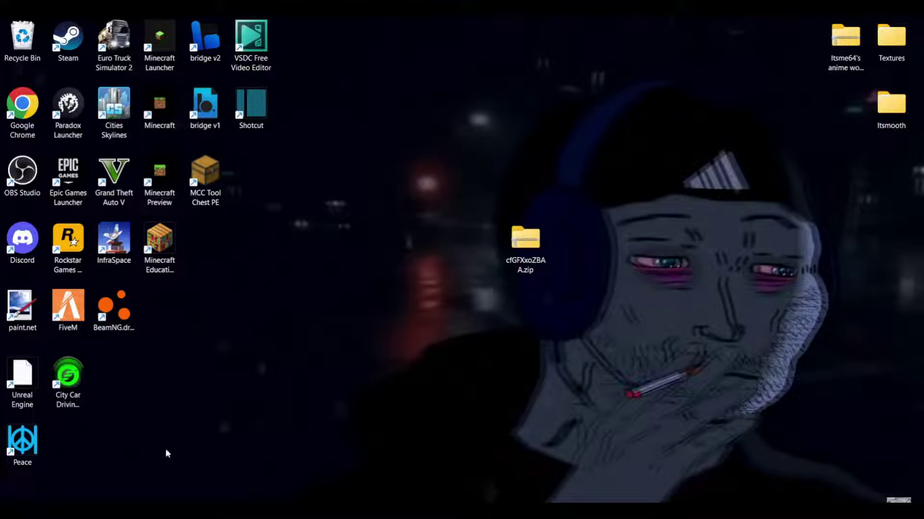
# Open a File Explorer window and check the Show options among its view settings.
pyautogui.press('super+e')
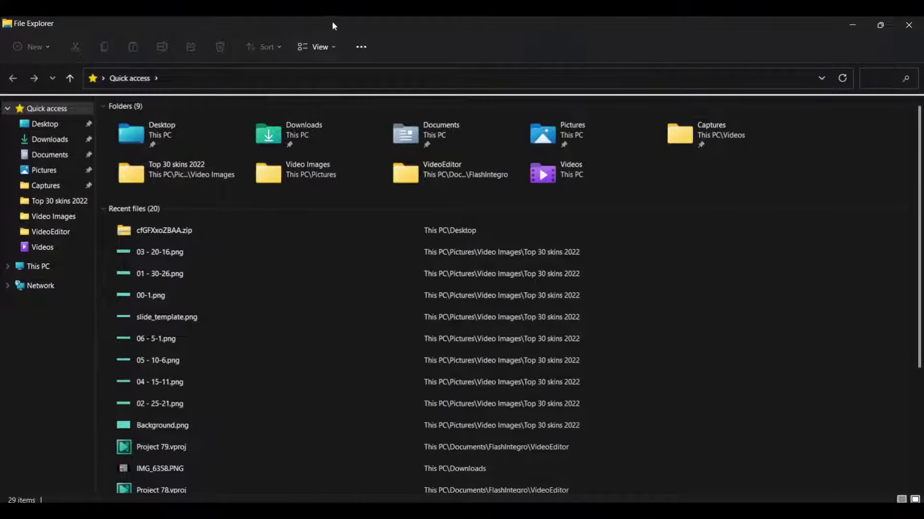
pyautogui.click(328, 50)
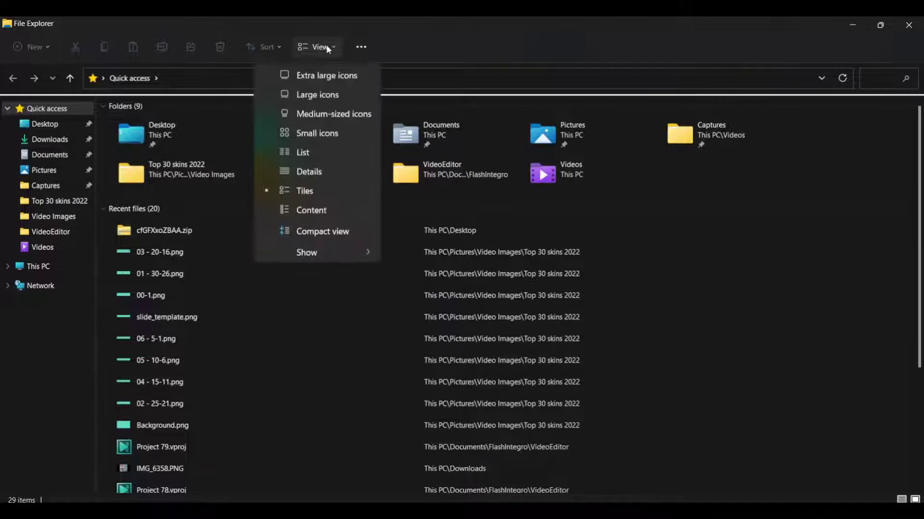
pyautogui.moveTo(331, 250)
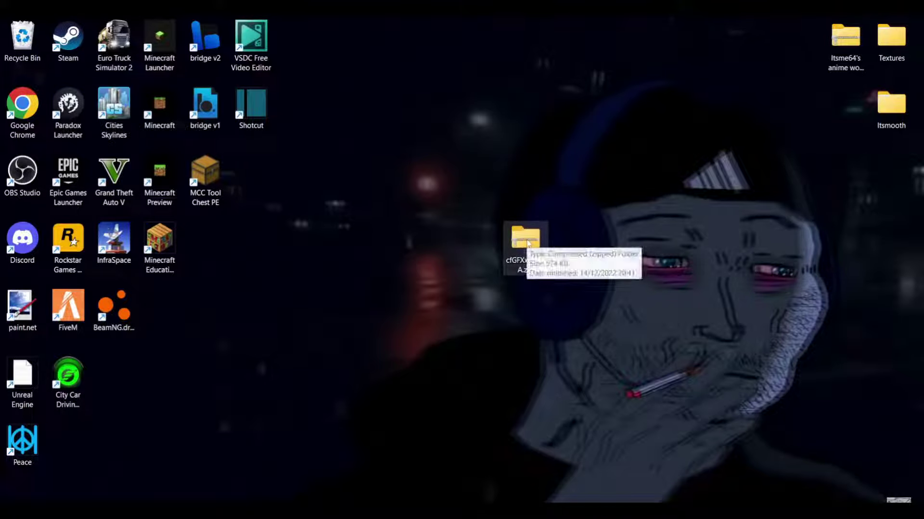
# Extract the cfGFXxoZBAA= world folder from cfGFXxoZBAA.zip onto the desktop, just below the archive.
pyautogui.doubleClick(527, 243)
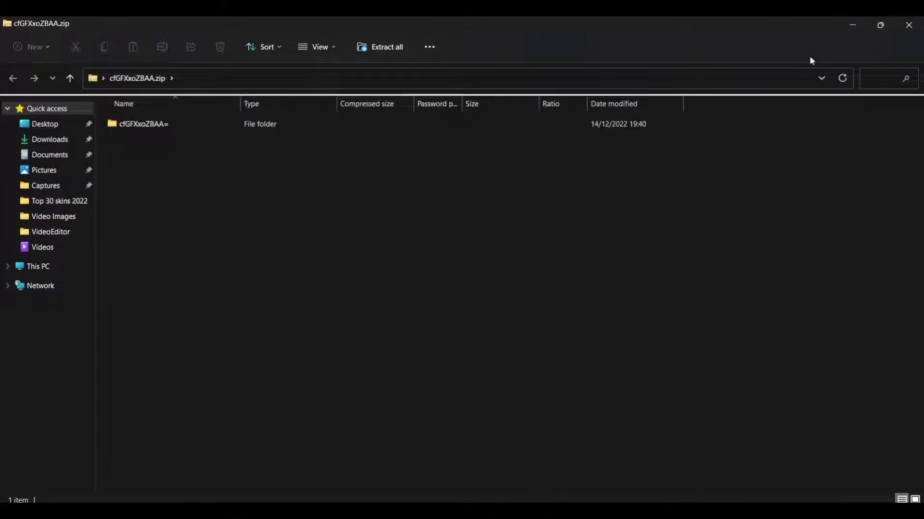
pyautogui.click(872, 26)
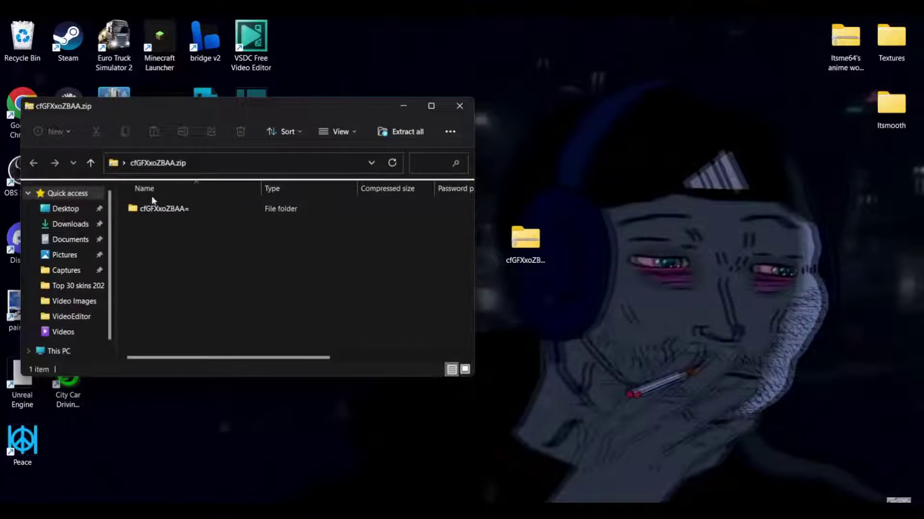
pyautogui.moveTo(167, 212); pyautogui.dragTo(536, 322)
pyautogui.click(590, 360)
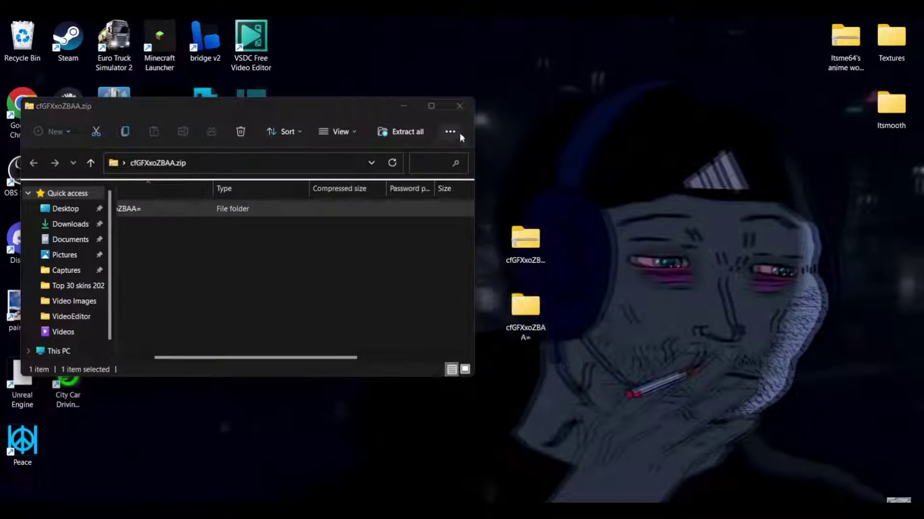
# Close the archive window, delete cfGFXxoZBAA.zip from the desktop and move the cfGFXxoZBAA= folder up into its place.
pyautogui.click(460, 107)
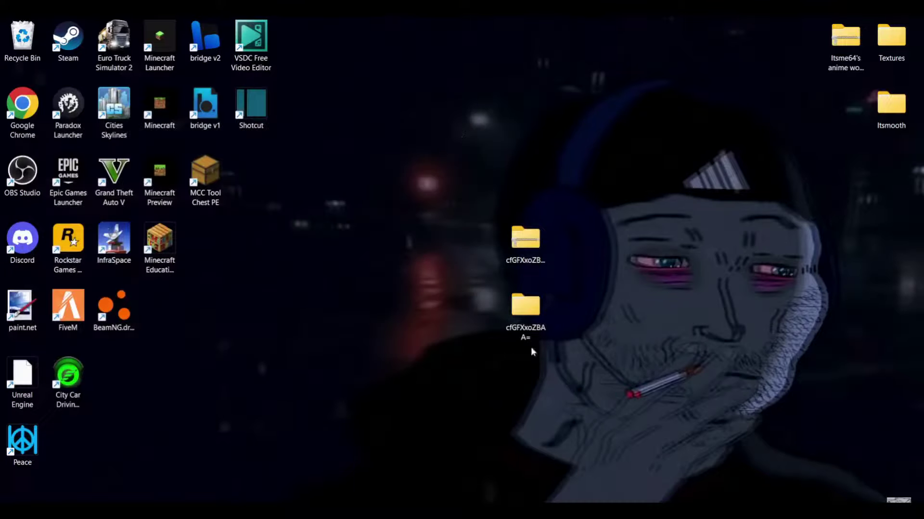
pyautogui.moveTo(541, 239); pyautogui.dragTo(22, 38)
pyautogui.moveTo(531, 338); pyautogui.dragTo(527, 270)
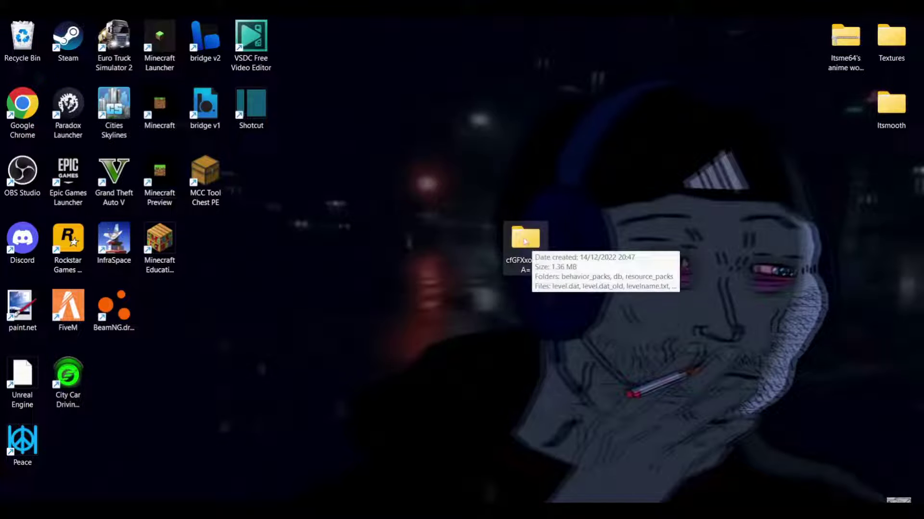
# Compress all seven items inside the cfGFXxoZBAA= folder into a zip file named world.zip.
pyautogui.doubleClick(526, 242)
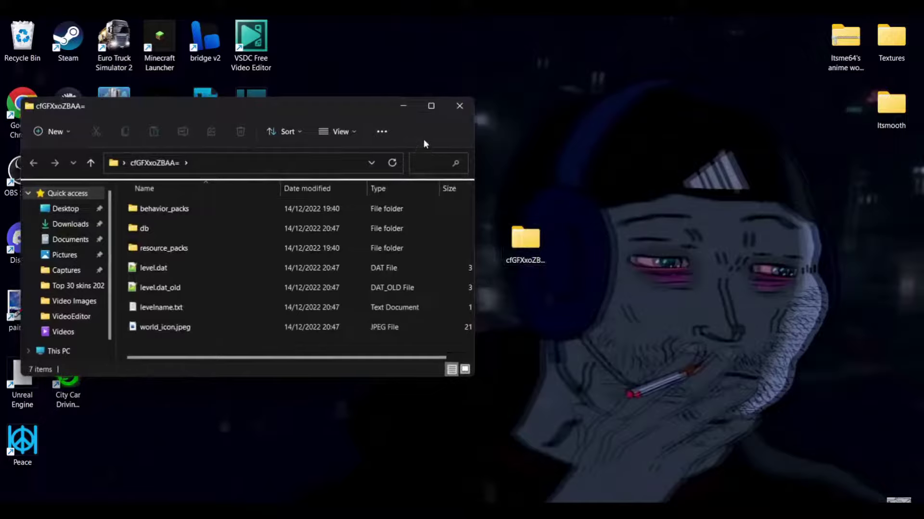
pyautogui.click(429, 109)
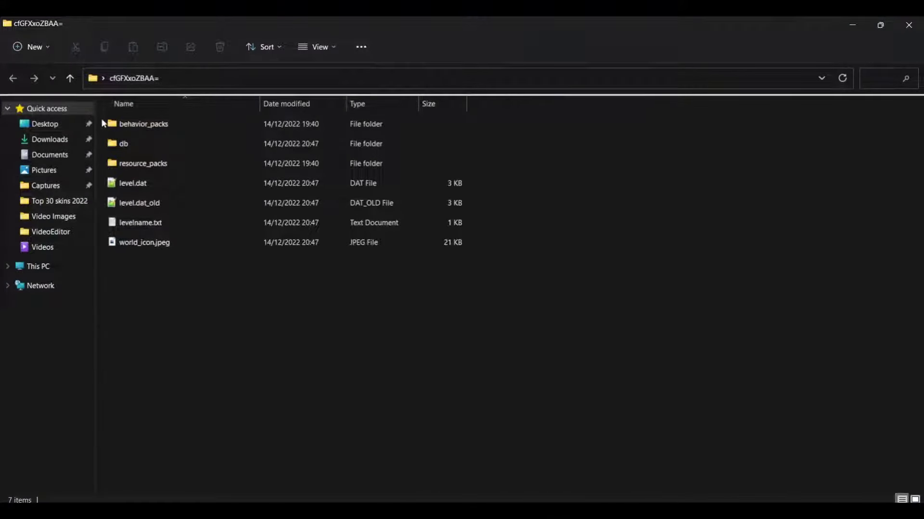
pyautogui.moveTo(103, 118); pyautogui.dragTo(176, 247)
pyautogui.click(355, 388)
pyautogui.hotkey('ctrl', 'a')
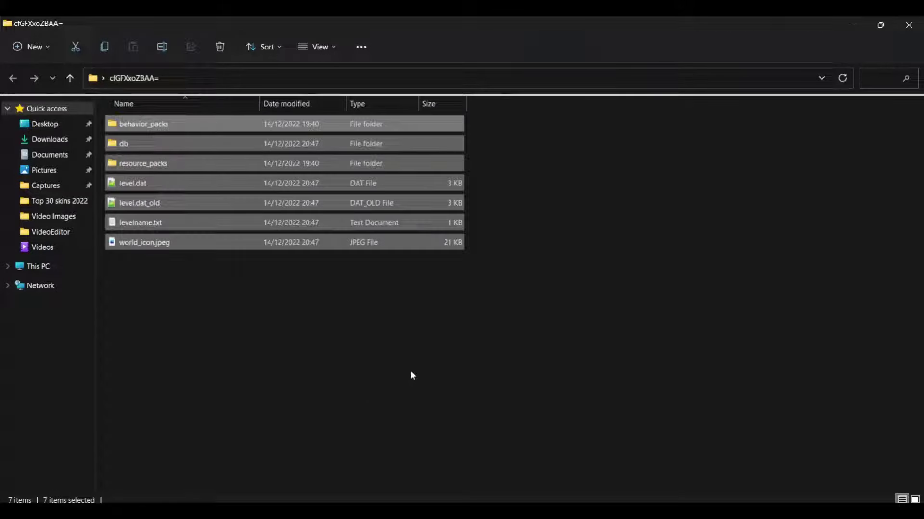
pyautogui.moveTo(368, 276); pyautogui.dragTo(350, 128)
pyautogui.rightClick(210, 188)
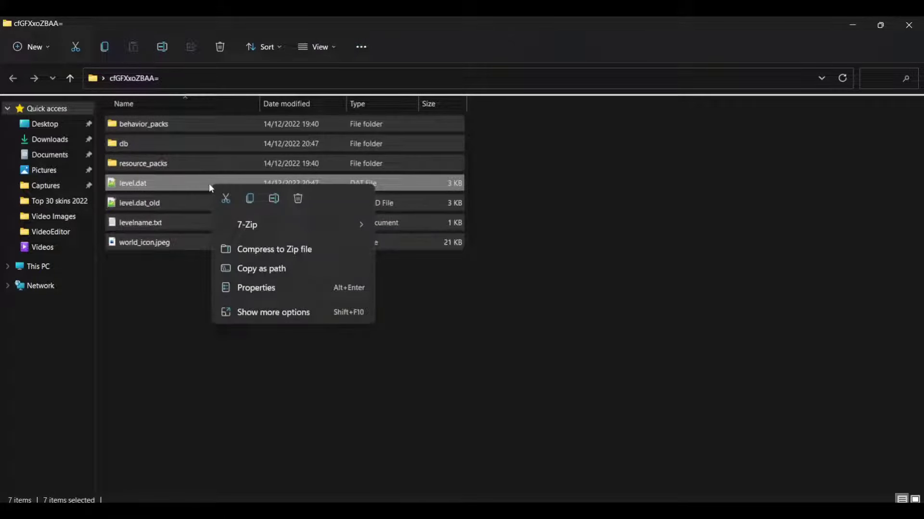
pyautogui.click(278, 251)
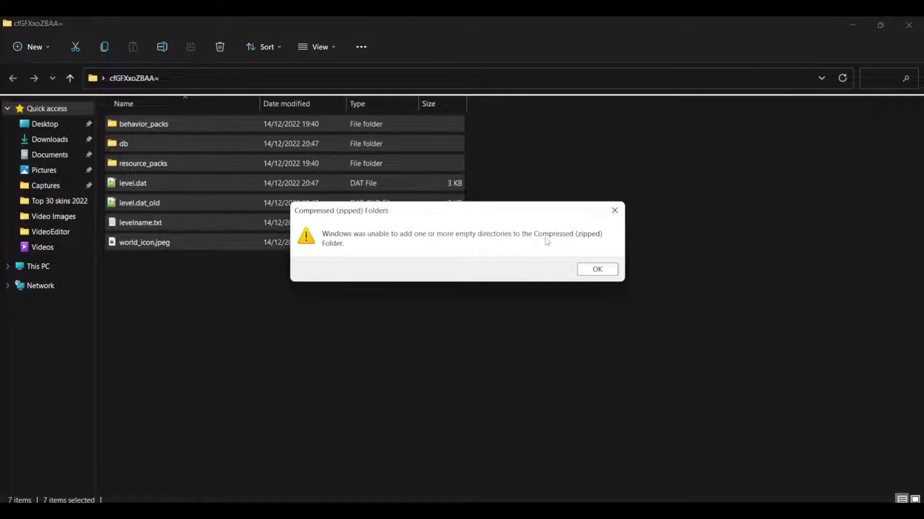
pyautogui.click(586, 270)
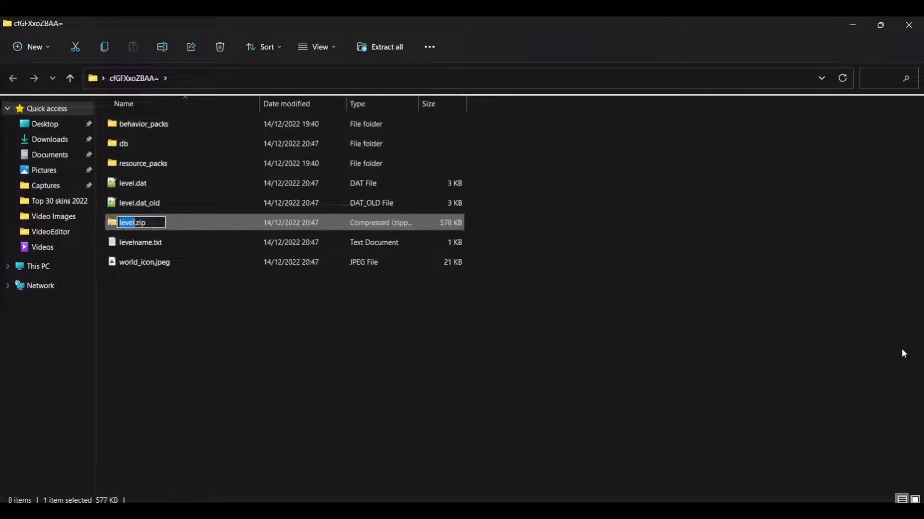
pyautogui.write('world')
pyautogui.click(789, 323)
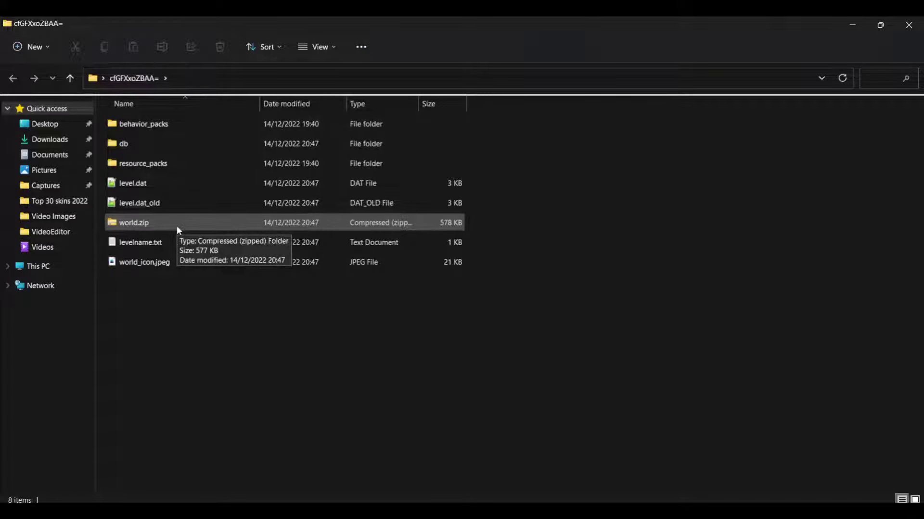
pyautogui.hotkey('ctrl', 'a')
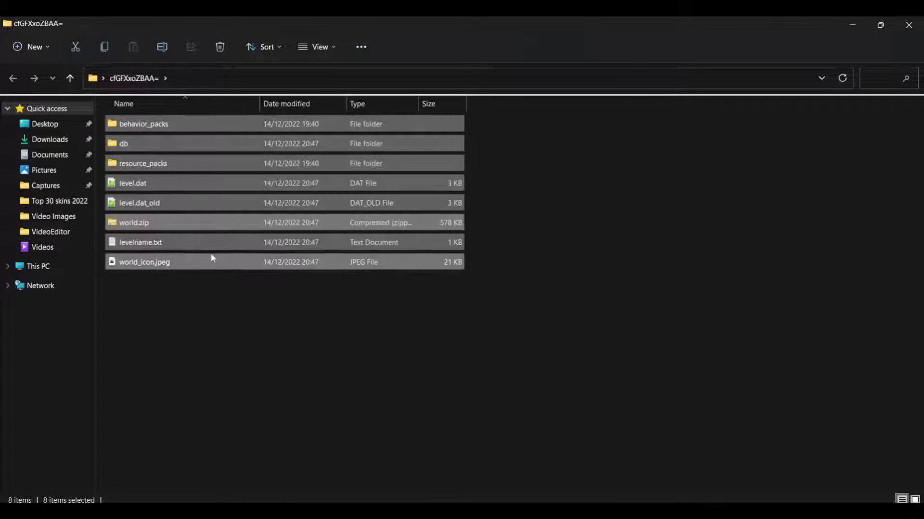
pyautogui.rightClick(206, 244)
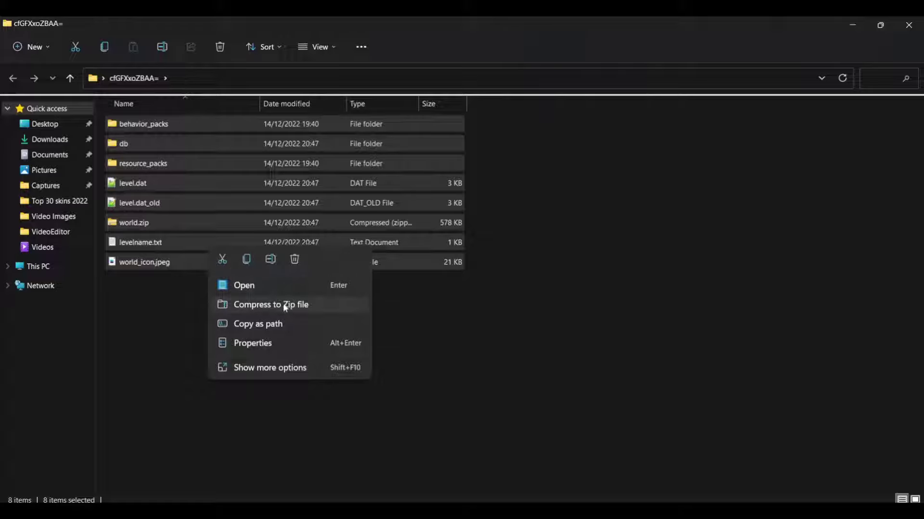
pyautogui.click(548, 375)
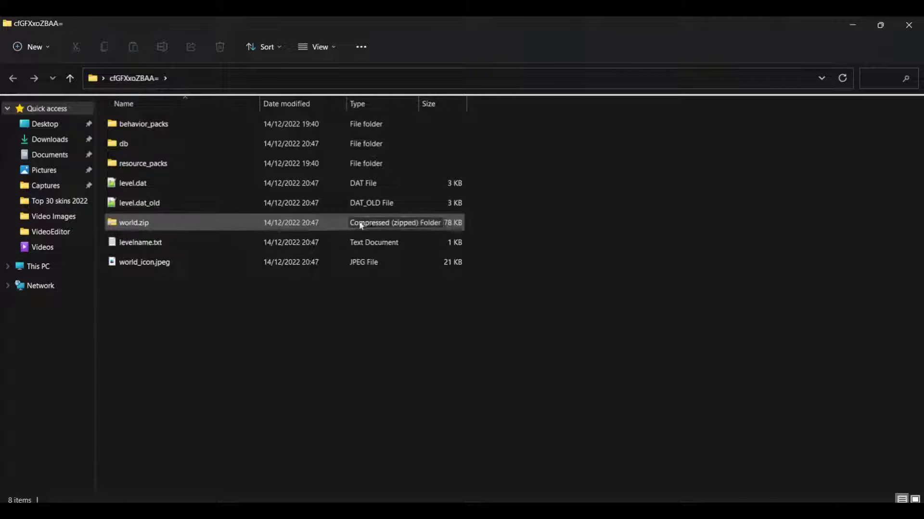
# Move world.zip out of the cfGFXxoZBAA= folder onto the desktop and close the folder window.
pyautogui.click(880, 24)
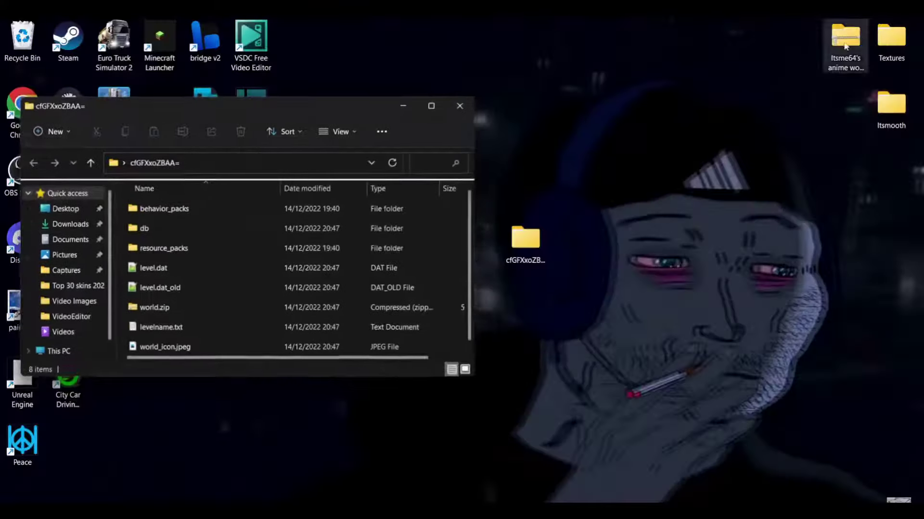
pyautogui.click(158, 308)
pyautogui.moveTo(157, 308); pyautogui.dragTo(538, 310)
pyautogui.hotkey('alt', 'F4')
# Delete the cfGFXxoZBAA= folder from the desktop and move world.zip up into its place, leaving it deselected.
pyautogui.click(525, 240)
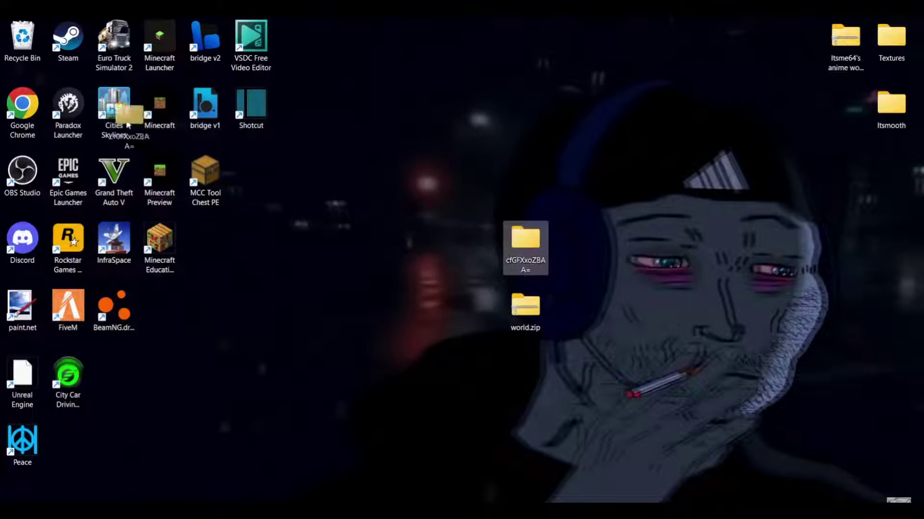
pyautogui.moveTo(16, 48); pyautogui.dragTo(17, 48)
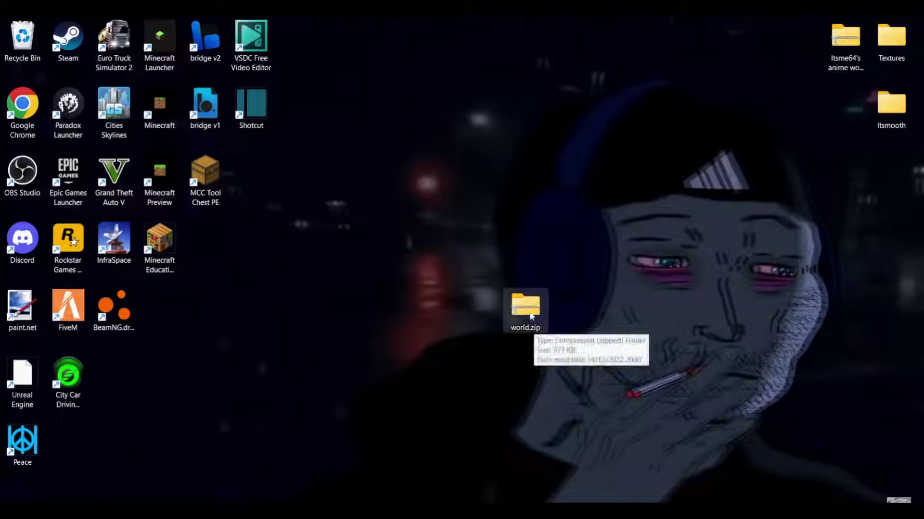
pyautogui.moveTo(535, 316); pyautogui.dragTo(536, 250)
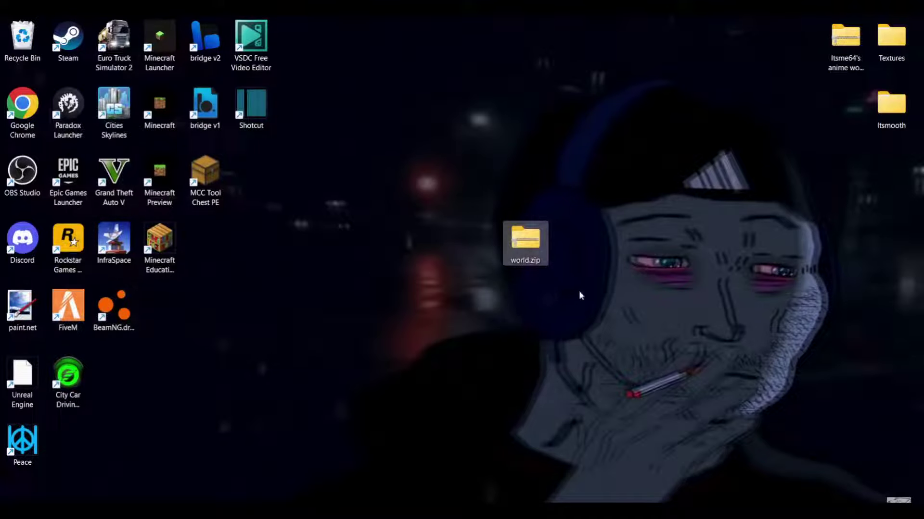
pyautogui.click(535, 275)
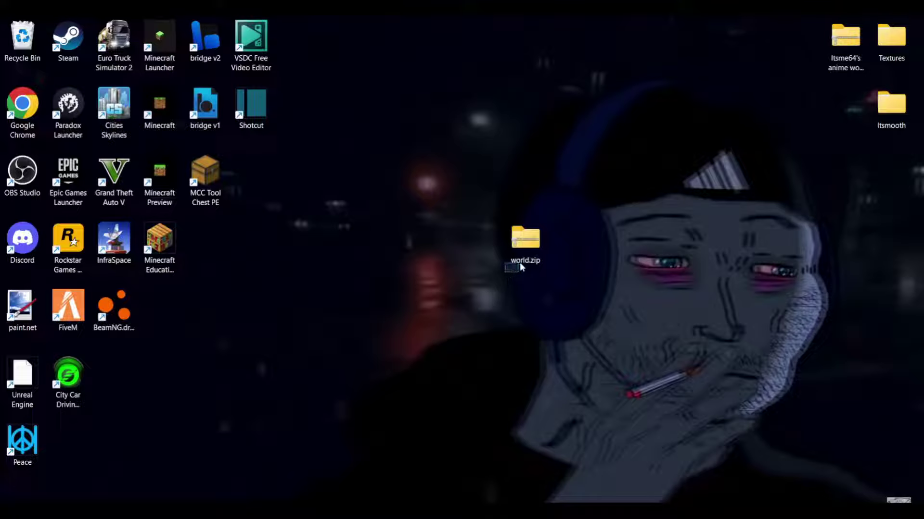
pyautogui.moveTo(521, 267); pyautogui.dragTo(537, 268)
# Rename world.zip on the desktop to world.mcworld and accept the file extension change.
pyautogui.rightClick(529, 239)
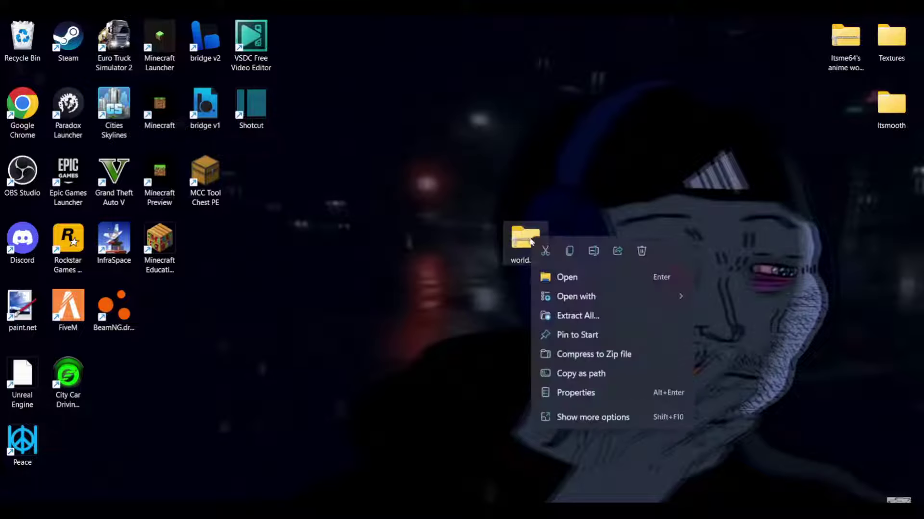
pyautogui.click(596, 256)
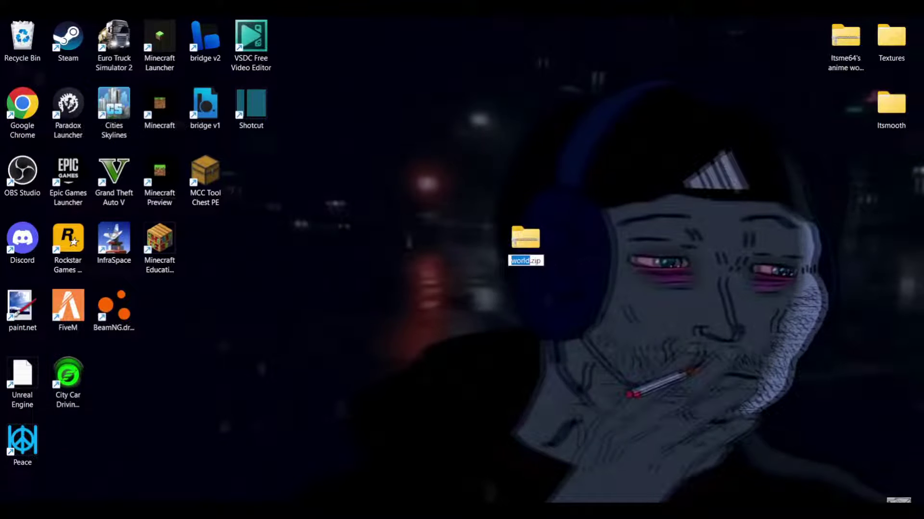
pyautogui.press('End')
pyautogui.hotkey('ctrl', 'shift', 'Left')
pyautogui.press('BackSpace')
pyautogui.press('BackSpace')
pyautogui.write('.mcworld')
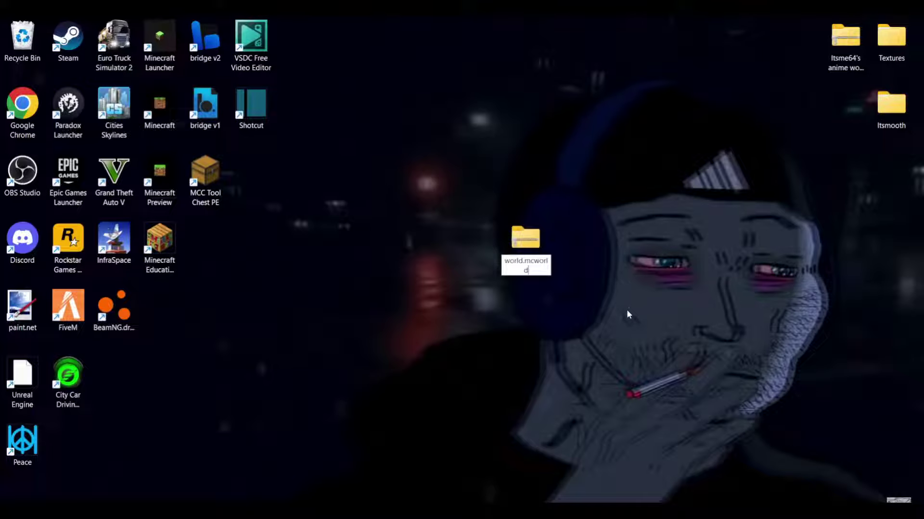
pyautogui.press('Return')
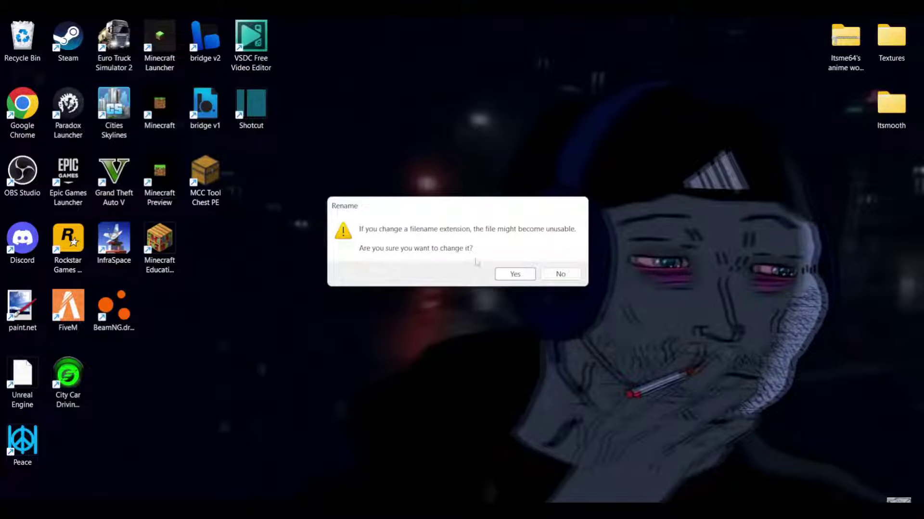
pyautogui.click(521, 278)
pyautogui.moveTo(627, 310); pyautogui.dragTo(512, 307)
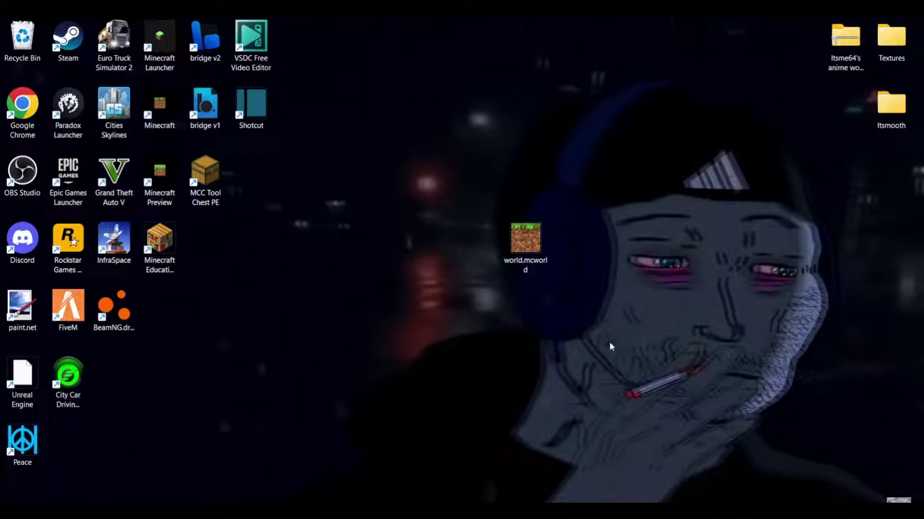
pyautogui.moveTo(481, 191); pyautogui.dragTo(567, 298)
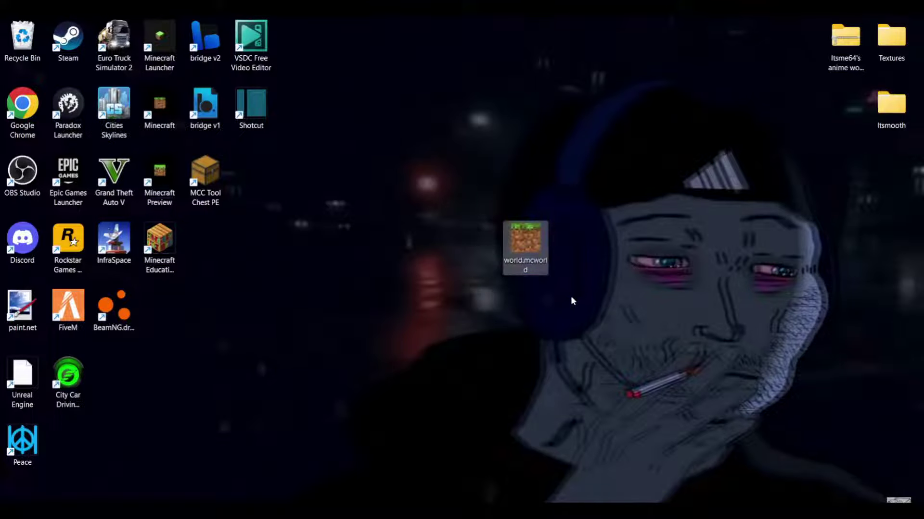
pyautogui.click(571, 298)
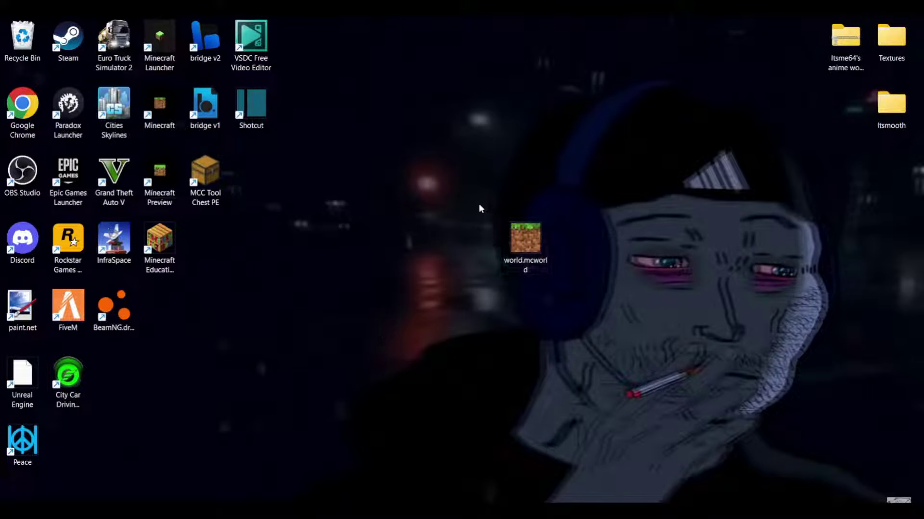
pyautogui.moveTo(479, 205); pyautogui.dragTo(572, 293)
pyautogui.click(584, 293)
# Check which apps world.mcworld can be opened with, without choosing one.
pyautogui.rightClick(530, 238)
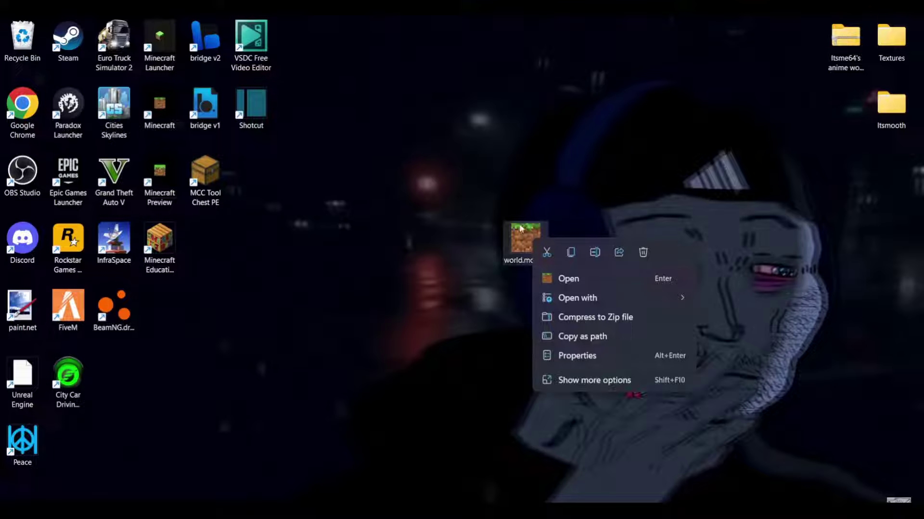
pyautogui.moveTo(660, 301)
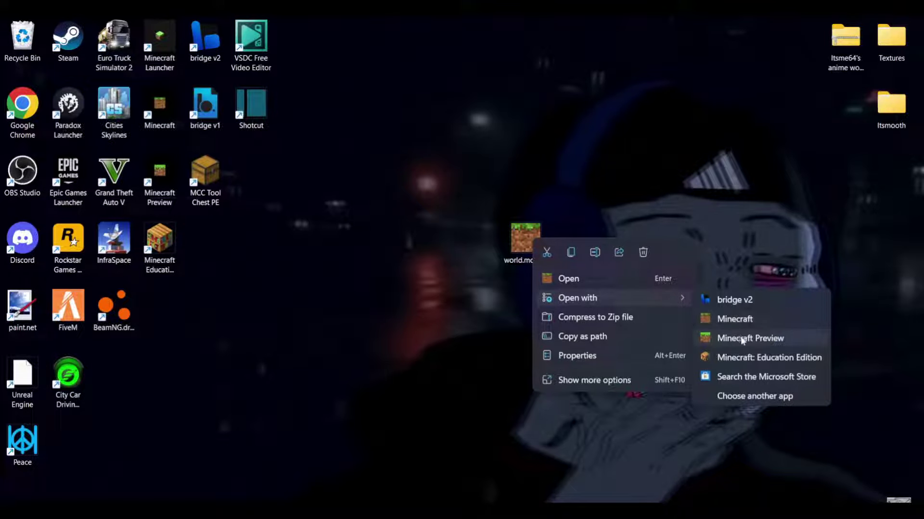
pyautogui.click(770, 248)
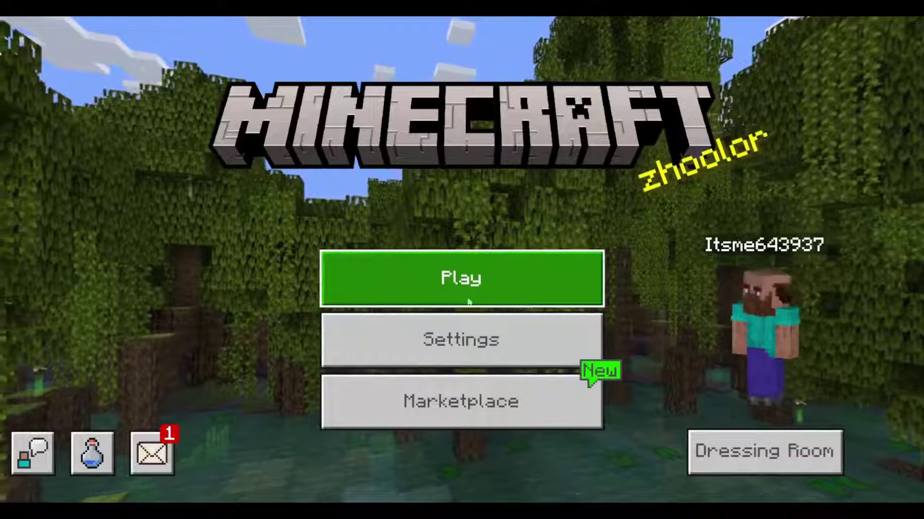
# In Minecraft, open the redstone test 1.16 world, updating it with a backup copy made.
pyautogui.click(507, 276)
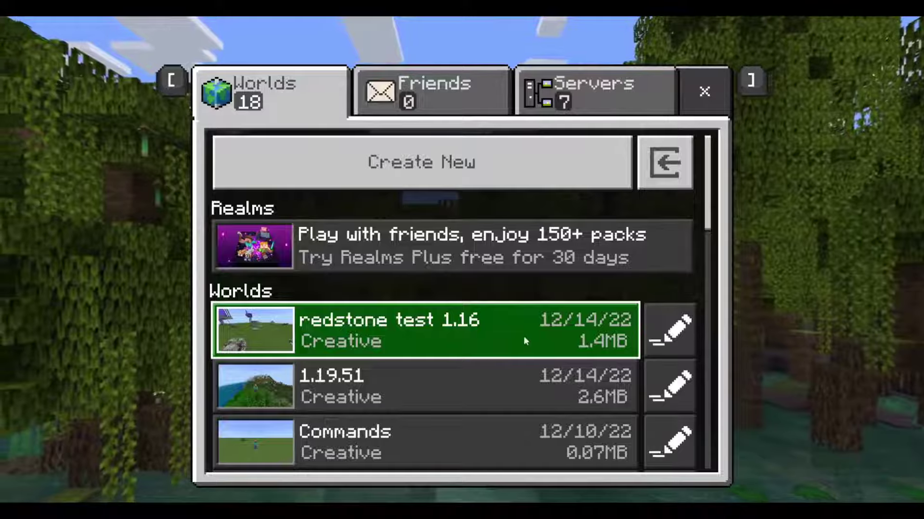
pyautogui.click(523, 335)
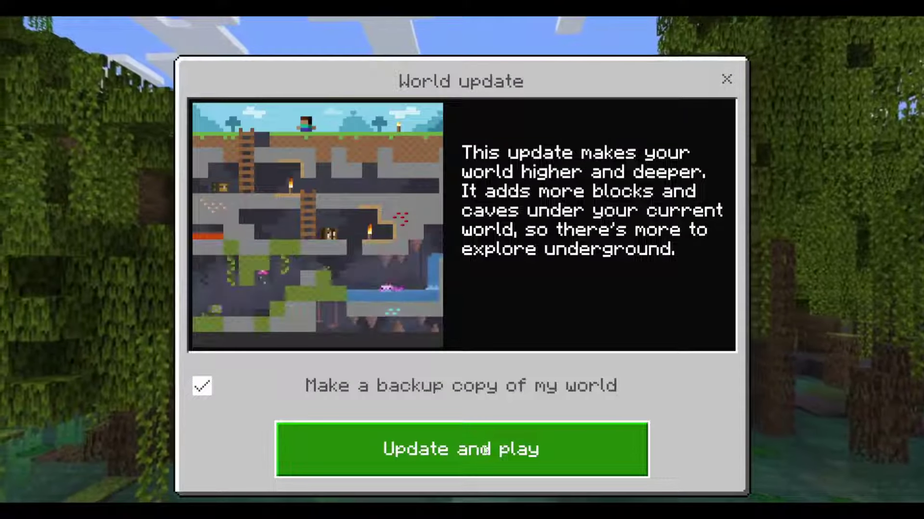
pyautogui.click(477, 460)
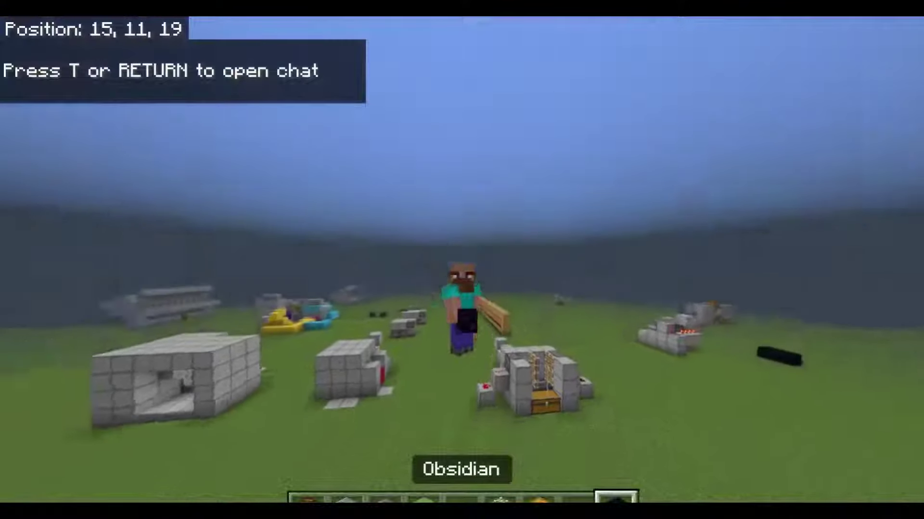
# Switch the held item to the Observer and fly over the world to inspect its redstone builds and portals.
pyautogui.scroll(3, 462, 259)
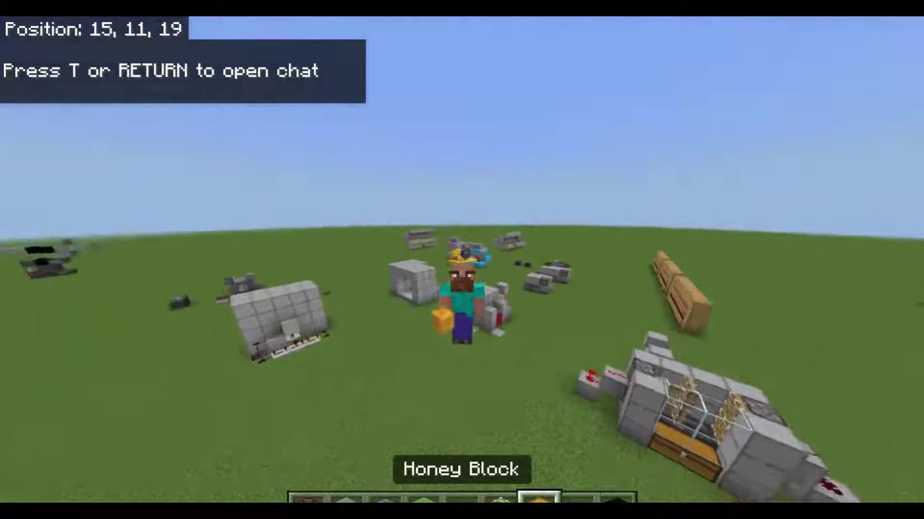
pyautogui.scroll(1, 462, 259)
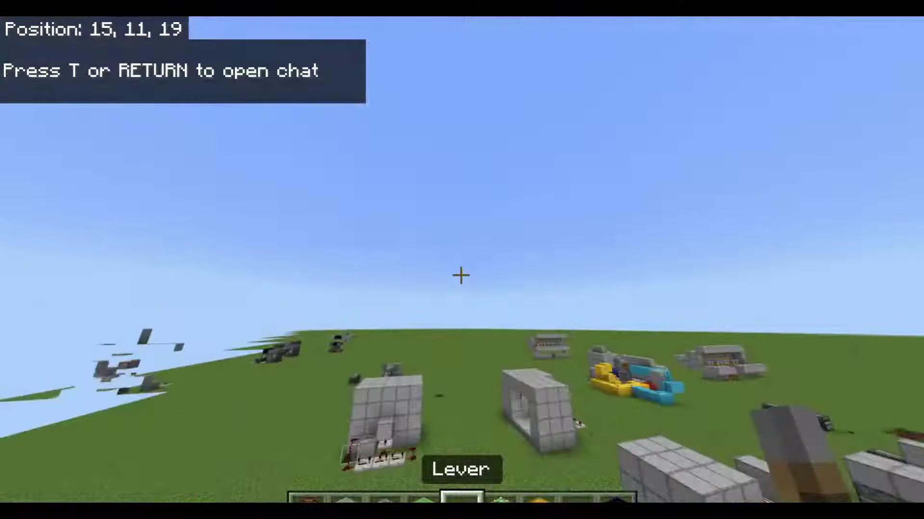
pyautogui.scroll(2, 462, 259)
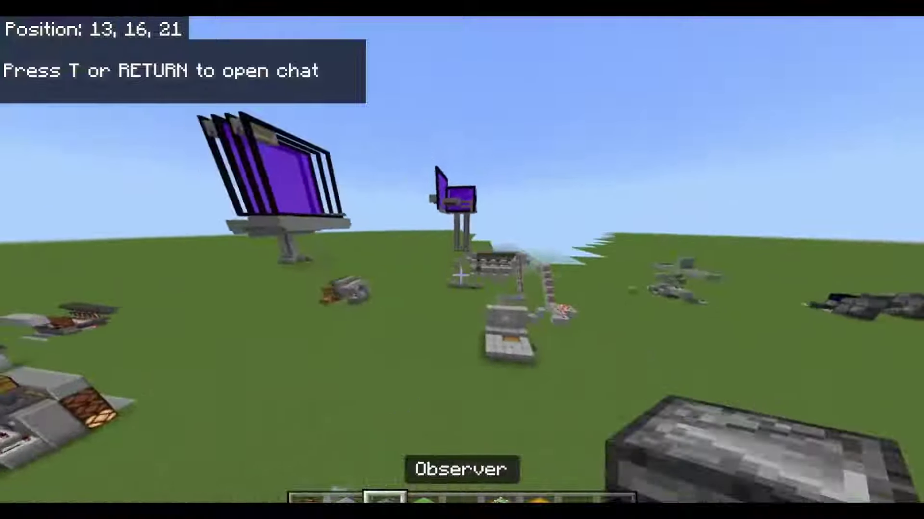
pyautogui.press('space')
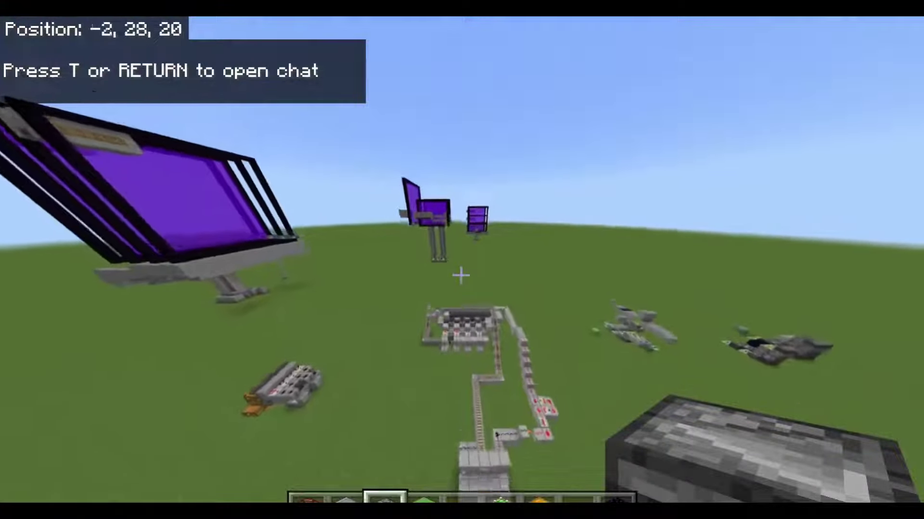
pyautogui.press('space')
pyautogui.press('w')
pyautogui.press('w')
pyautogui.press('space')
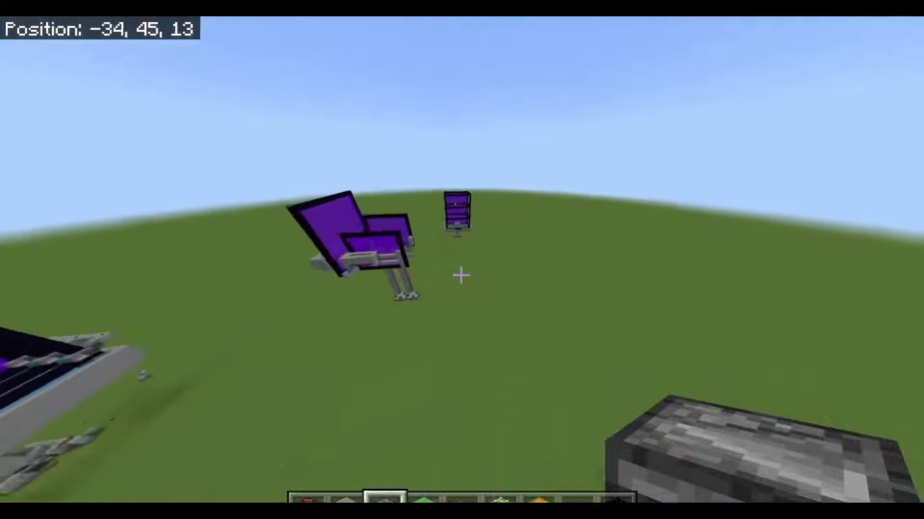
# Fly around the raised purple portal structures to inspect their frames and supports from several sides.
pyautogui.press('w')
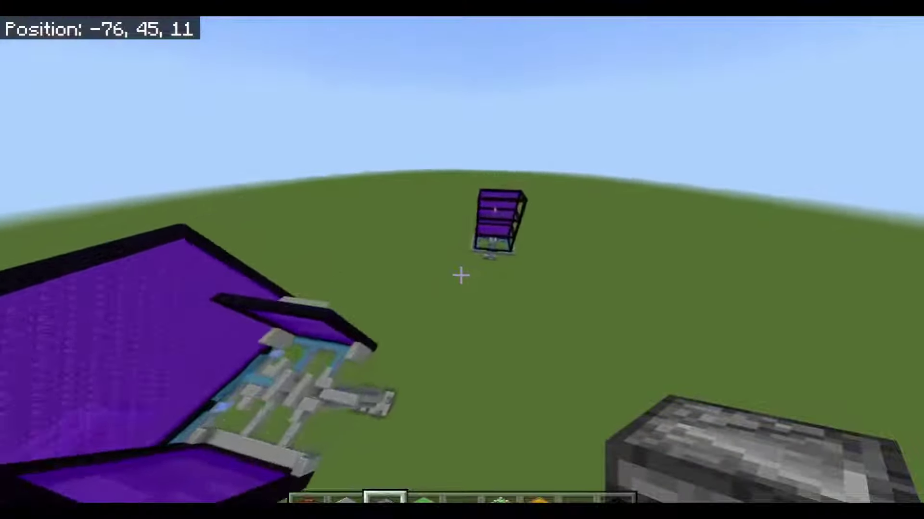
pyautogui.press('w')
pyautogui.press('shift')
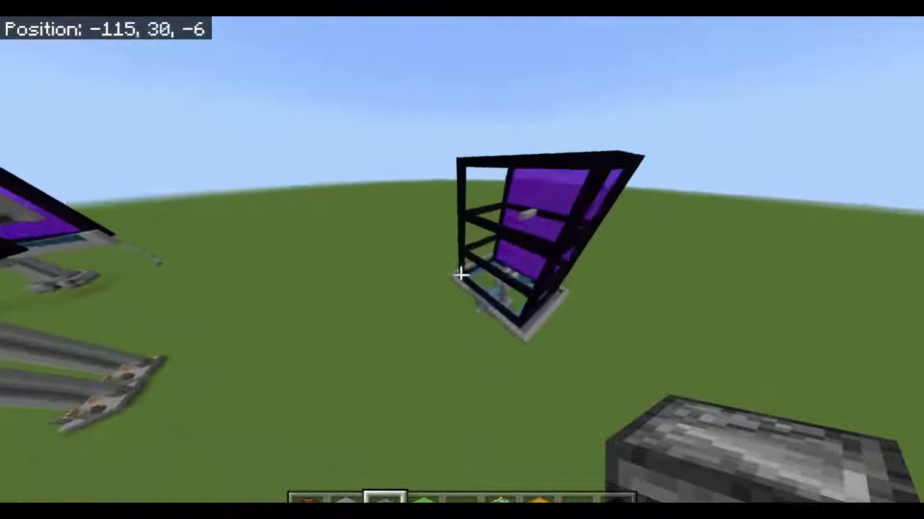
pyautogui.press('w')
pyautogui.press('space')
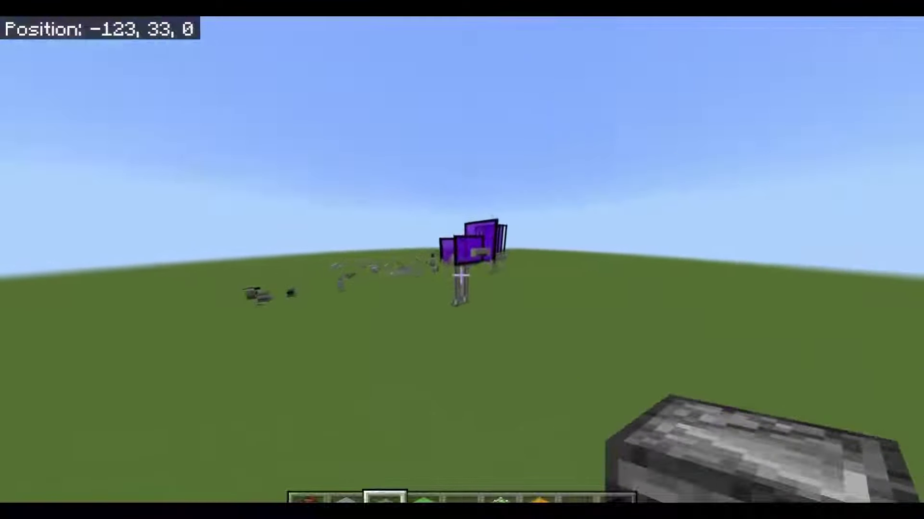
pyautogui.press('w')
pyautogui.press('space')
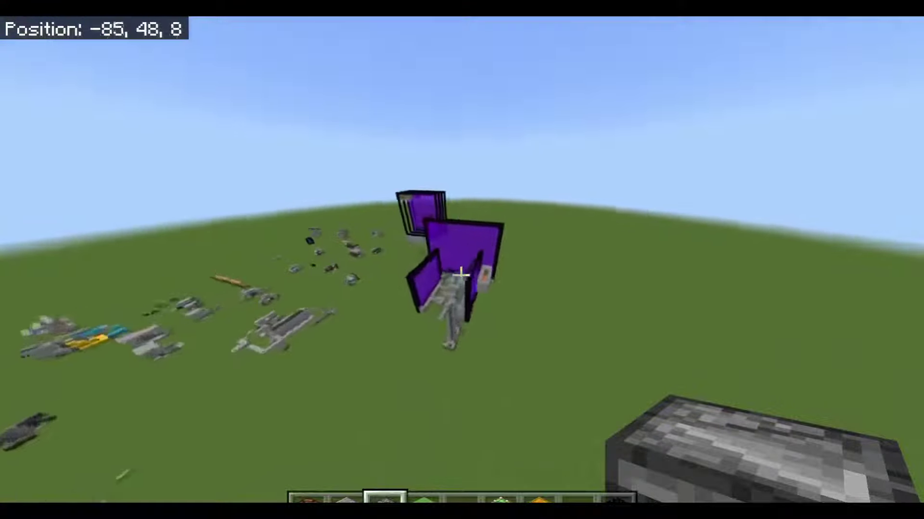
pyautogui.press('w')
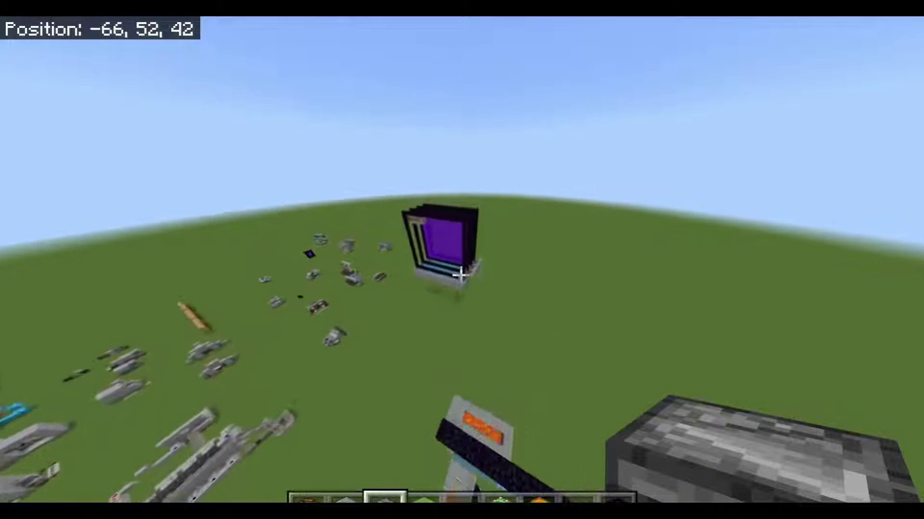
pyautogui.press('shift')
pyautogui.press('w')
pyautogui.press('shift')
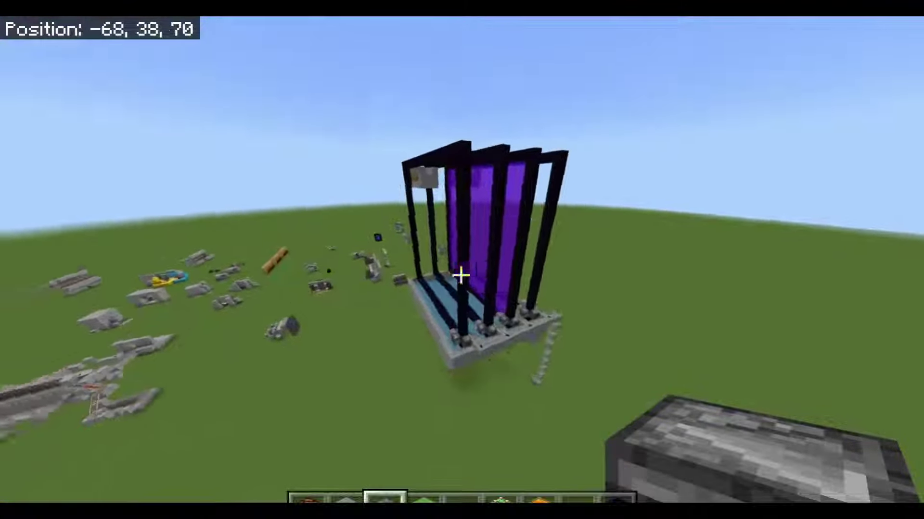
pyautogui.press('w')
pyautogui.press('shift')
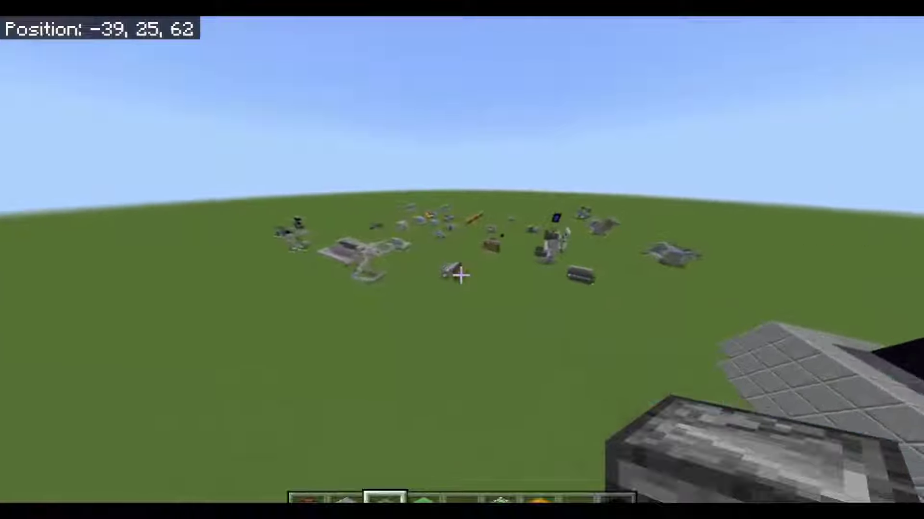
# Descend to the redstone machines near the world's centre and inspect the rail line, chest platform and piston contraption.
pyautogui.press('w')
pyautogui.press('shift')
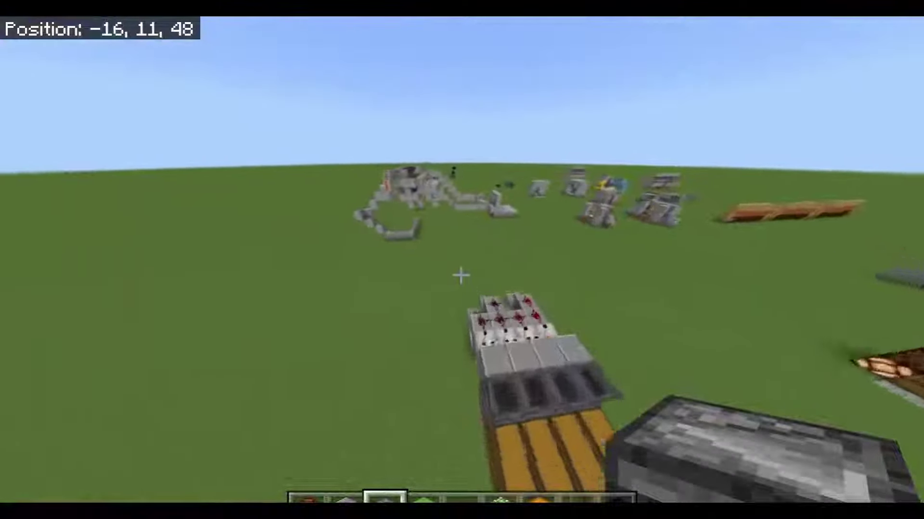
pyautogui.press('w')
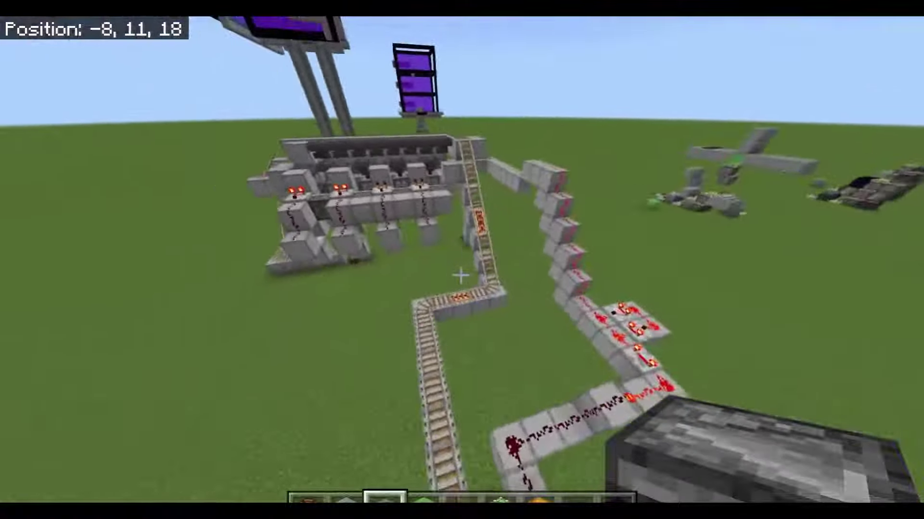
pyautogui.press('w')
pyautogui.press('shift')
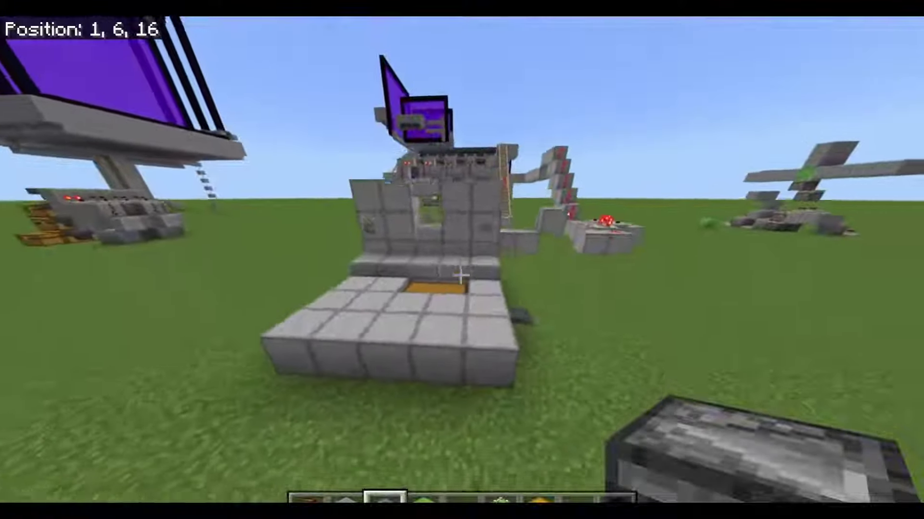
pyautogui.press('space')
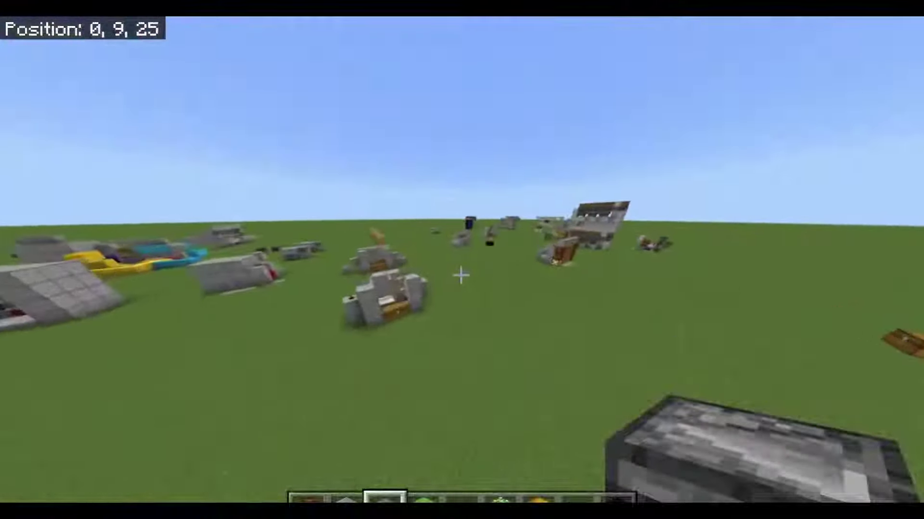
pyautogui.press('shift')
pyautogui.press('w')
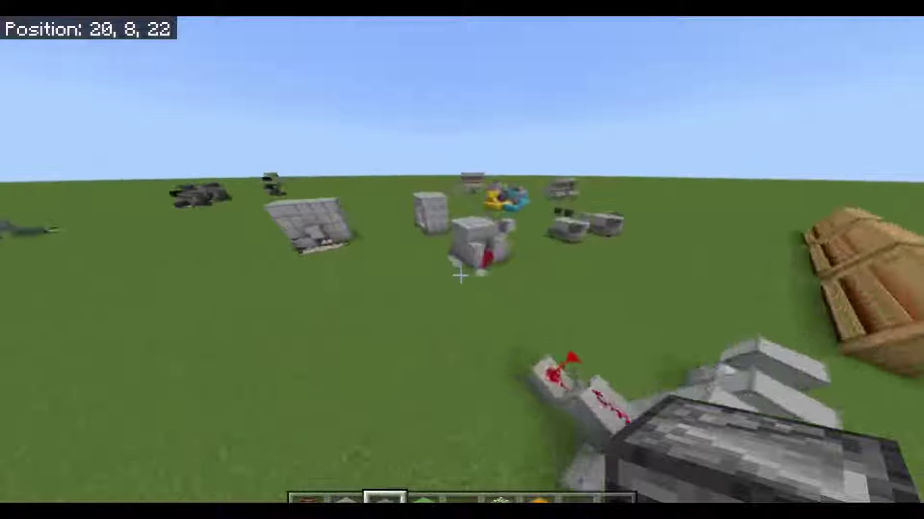
pyautogui.press('w')
pyautogui.press('shift')
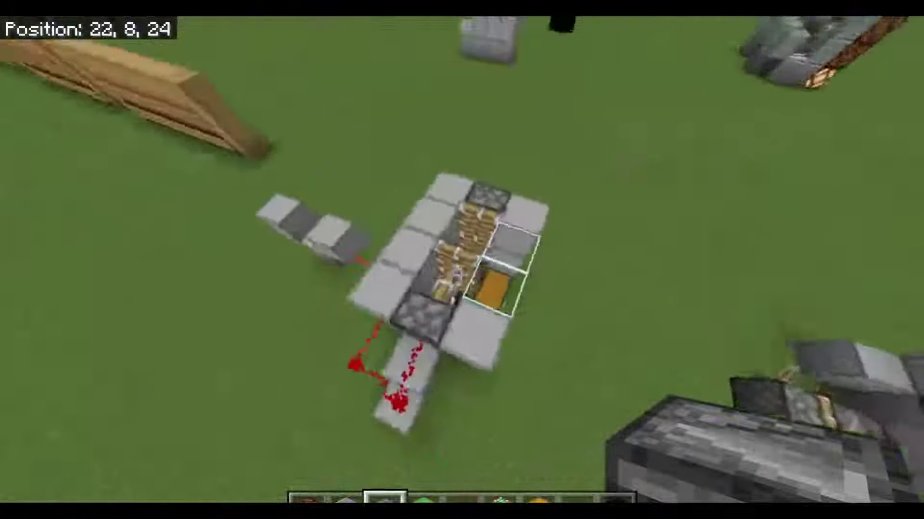
pyautogui.press('shift')
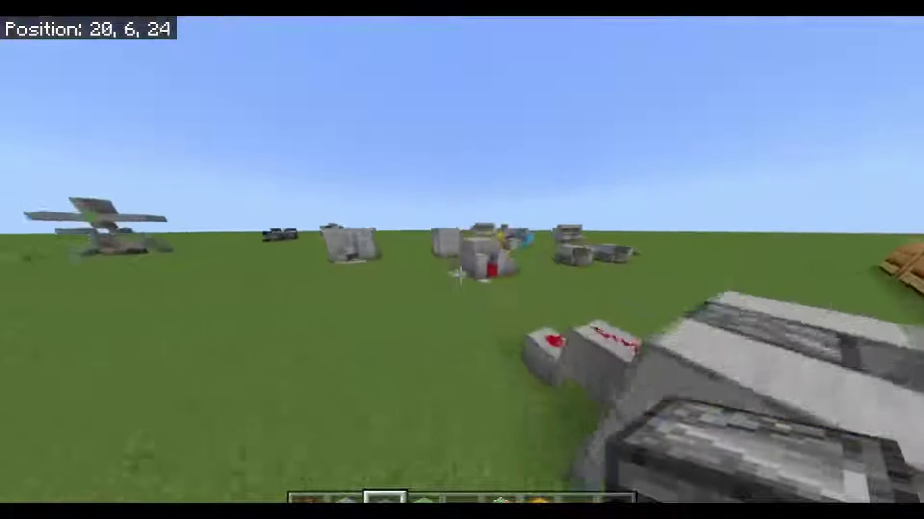
# Fly low past the stone redstone builds to the glass-fronted flower farm and examine it from the front.
pyautogui.press('w')
pyautogui.press('space')
pyautogui.press('shift')
pyautogui.press('w')
pyautogui.press('shift')
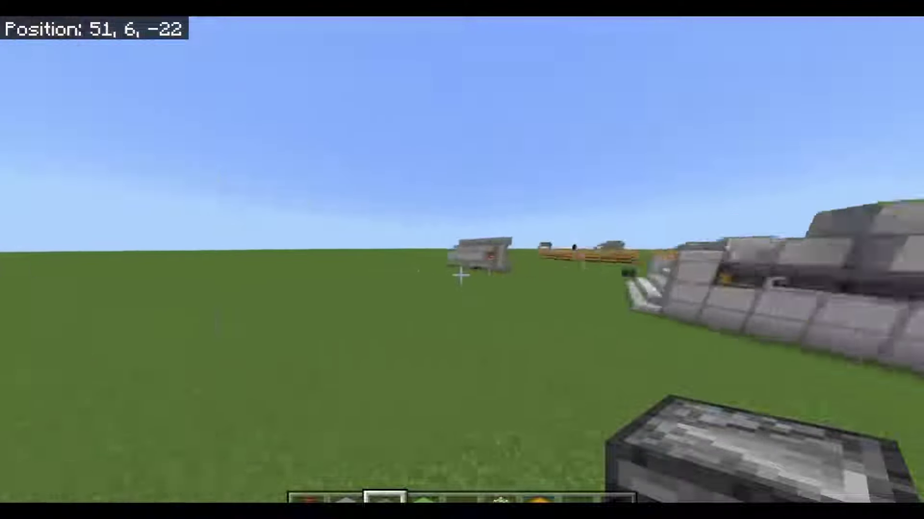
pyautogui.press('w')
pyautogui.press('s')
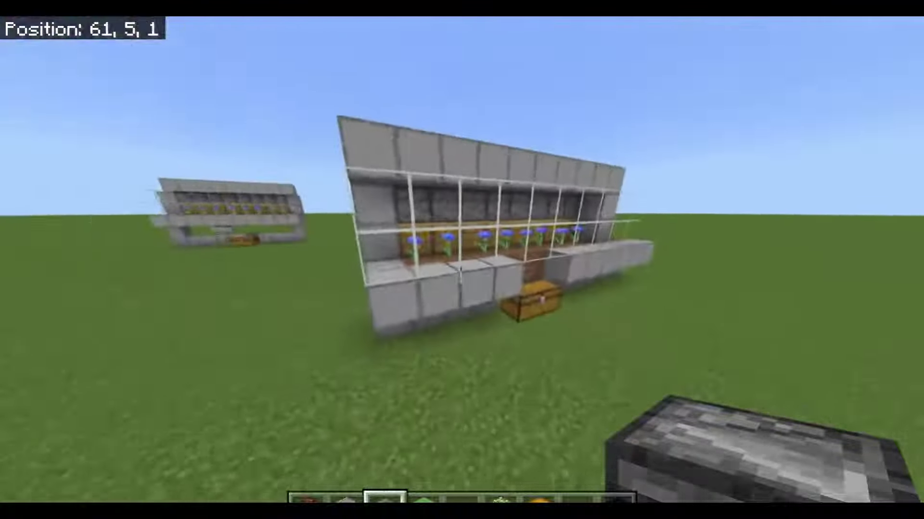
# Fly along the three long wooden walls and examine the signs mounted on them.
pyautogui.press('w')
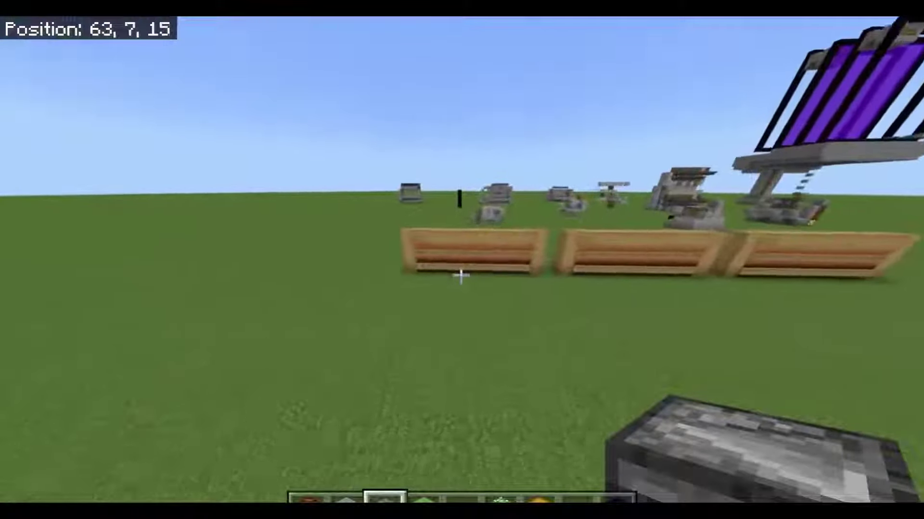
pyautogui.press('shift')
pyautogui.press('w')
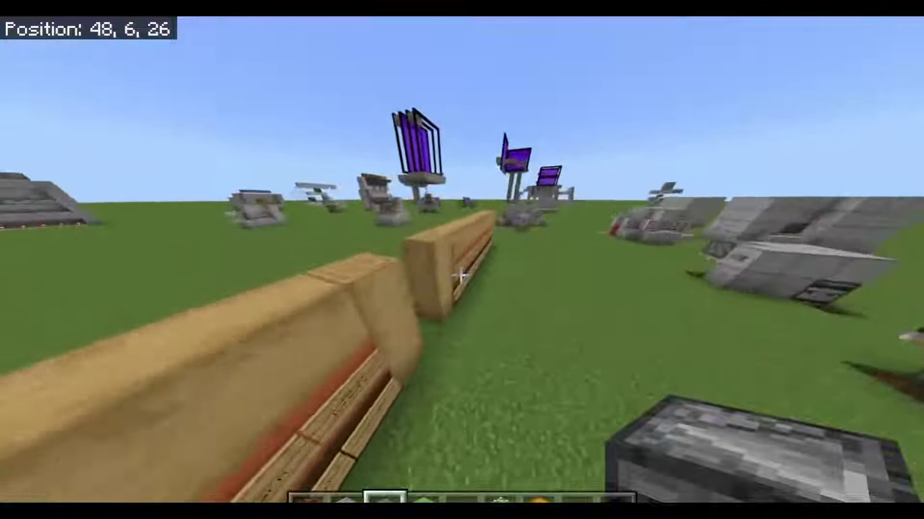
pyautogui.press('w')
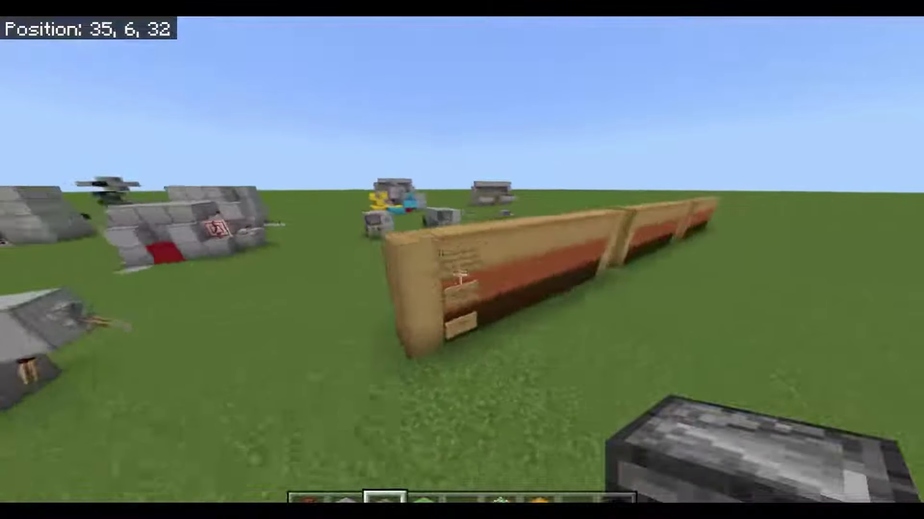
pyautogui.press('w')
pyautogui.press('space')
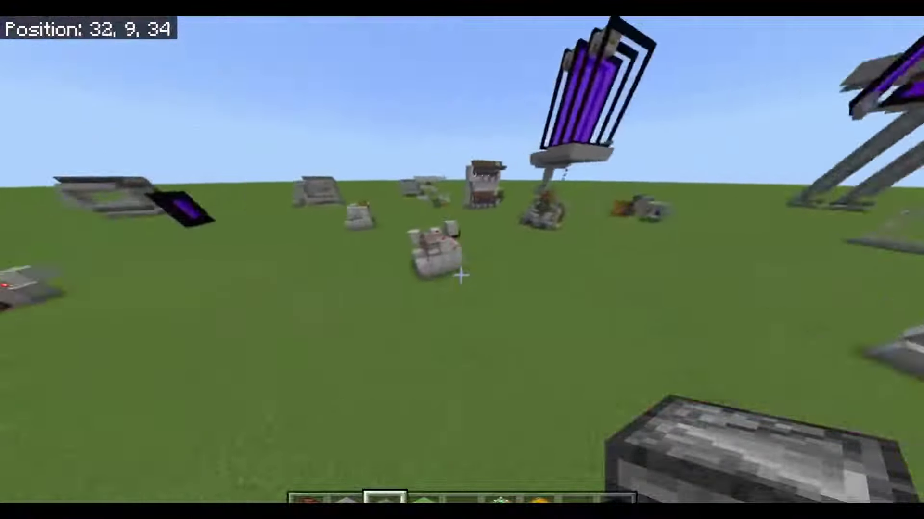
# Inspect the lever-operated stone contraption near the small portal and switch the held item to the Sticky Piston.
pyautogui.press('w')
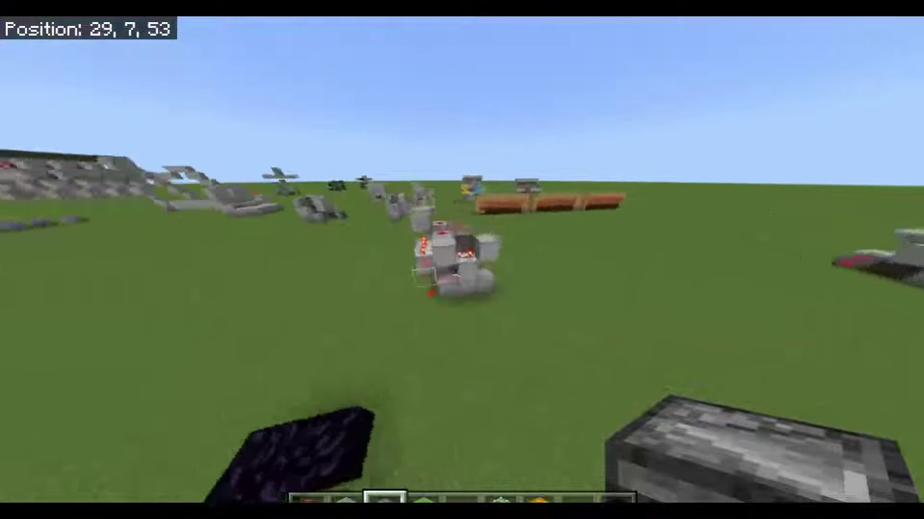
pyautogui.press('w')
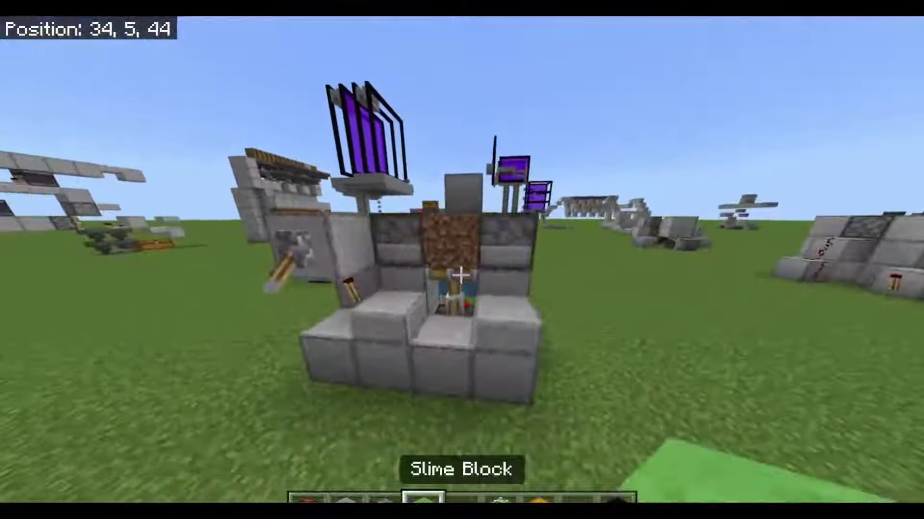
pyautogui.scroll(-1, 460, 275)
pyautogui.scroll(-1, 461, 275)
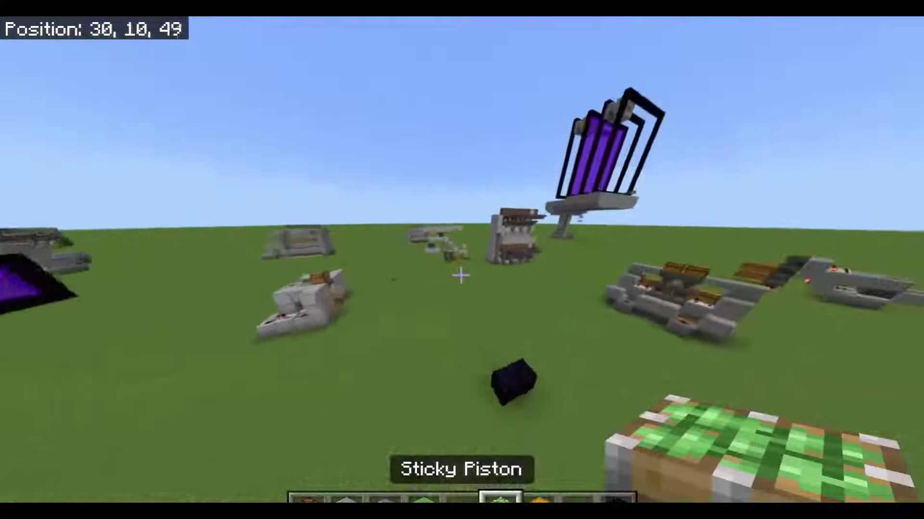
# Fly past the small portal to the outlying redstone machines, inspect the stacked-chest build, and return toward the wooden walls.
pyautogui.press('w')
pyautogui.press('space')
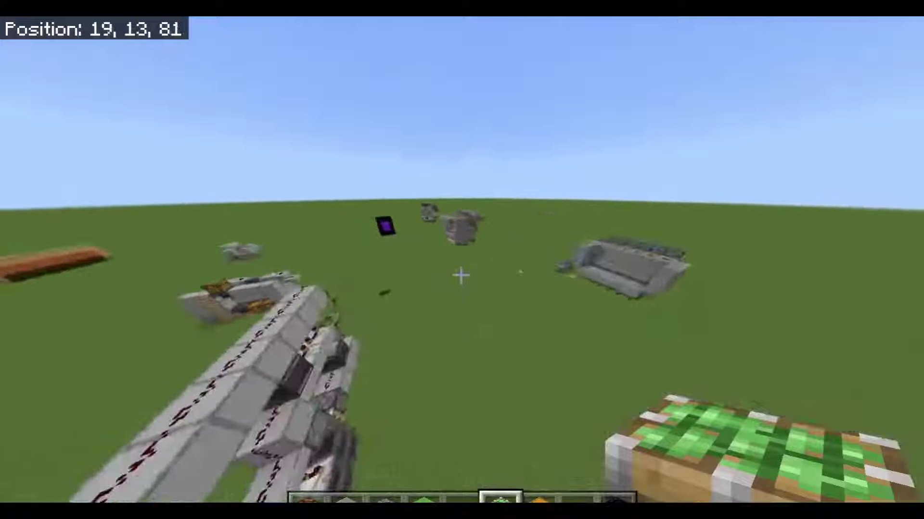
pyautogui.press('w')
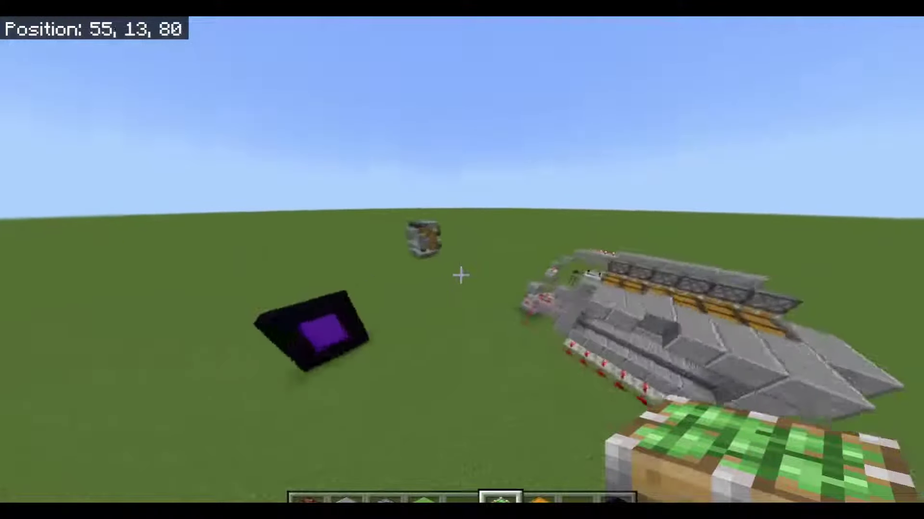
pyautogui.press('w')
pyautogui.press('shift')
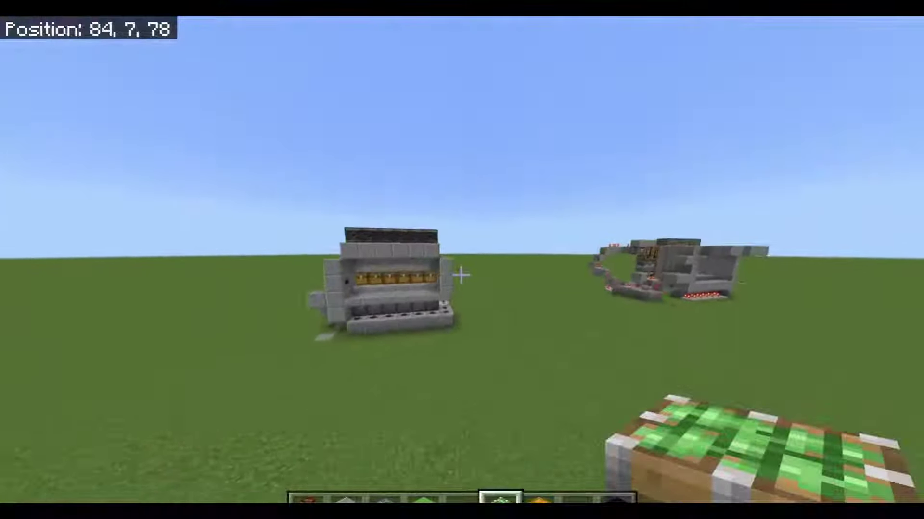
pyautogui.press('w')
pyautogui.press('shift')
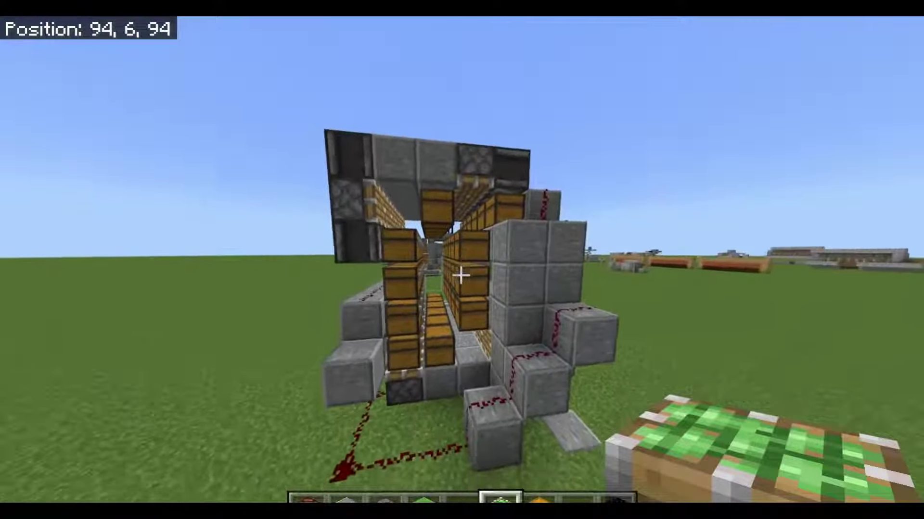
pyautogui.press('space')
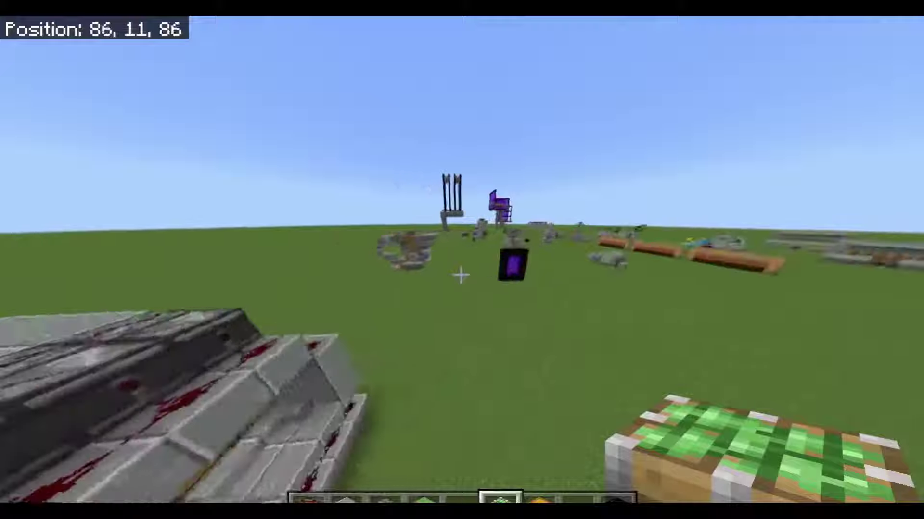
pyautogui.press('w')
pyautogui.press('space')
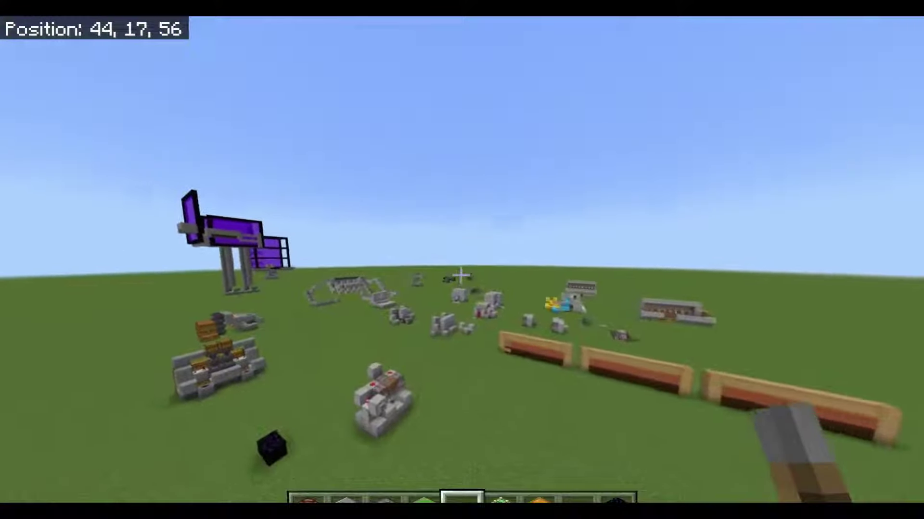
# Switch to the front-facing third-person view, land the character on the grass and walk it around.
pyautogui.press('F5')
pyautogui.press('shift')
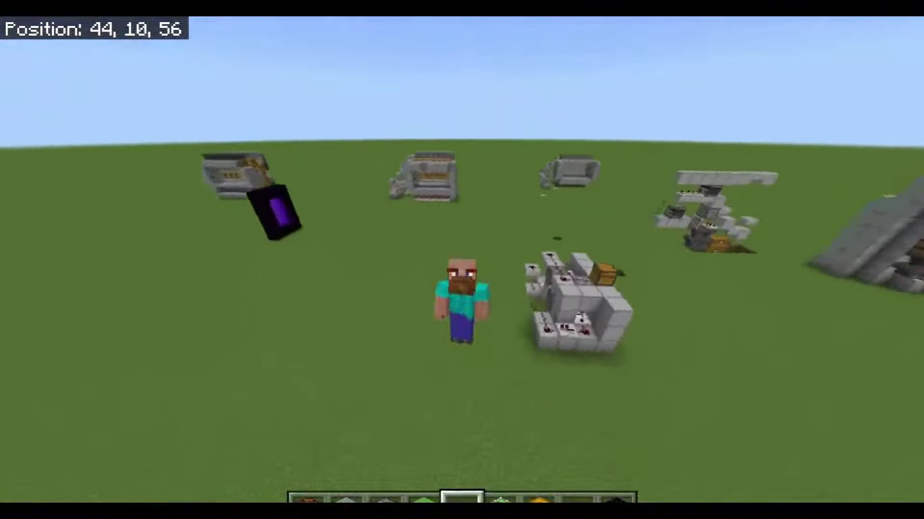
pyautogui.press('w')
pyautogui.press('space')
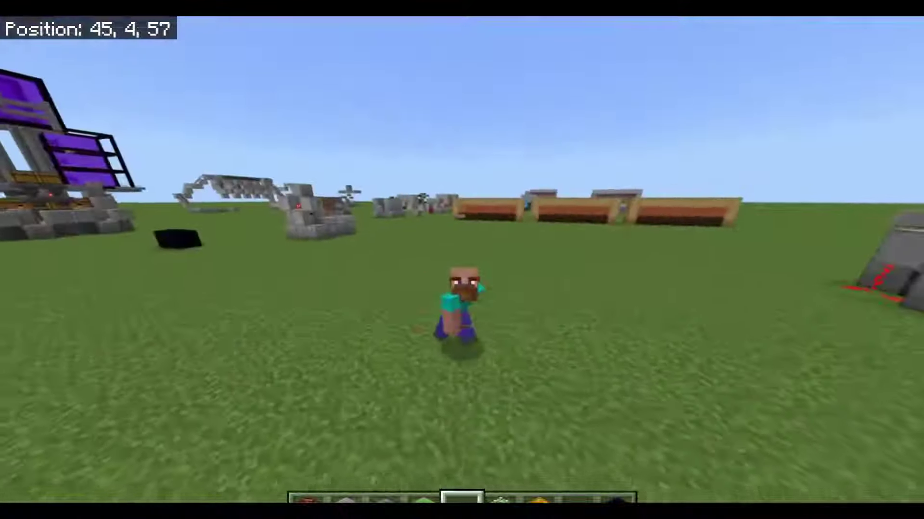
pyautogui.press('w')
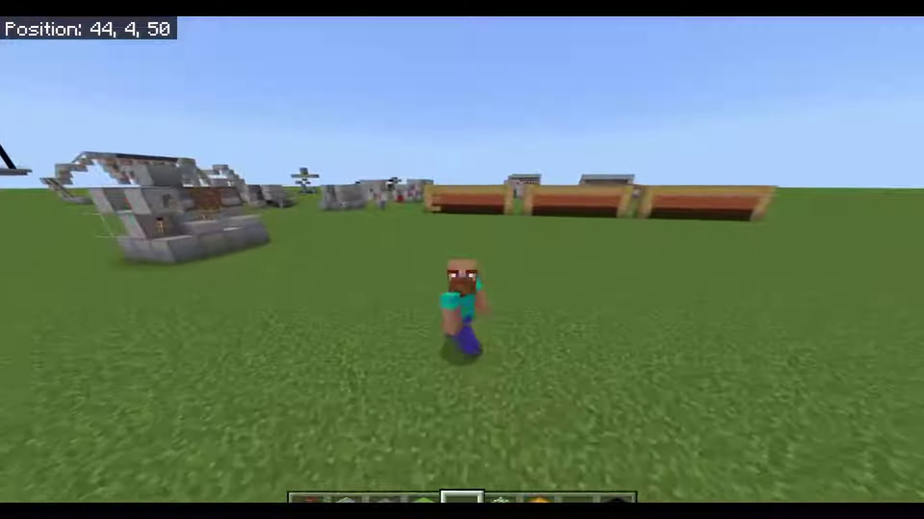
pyautogui.press('w')
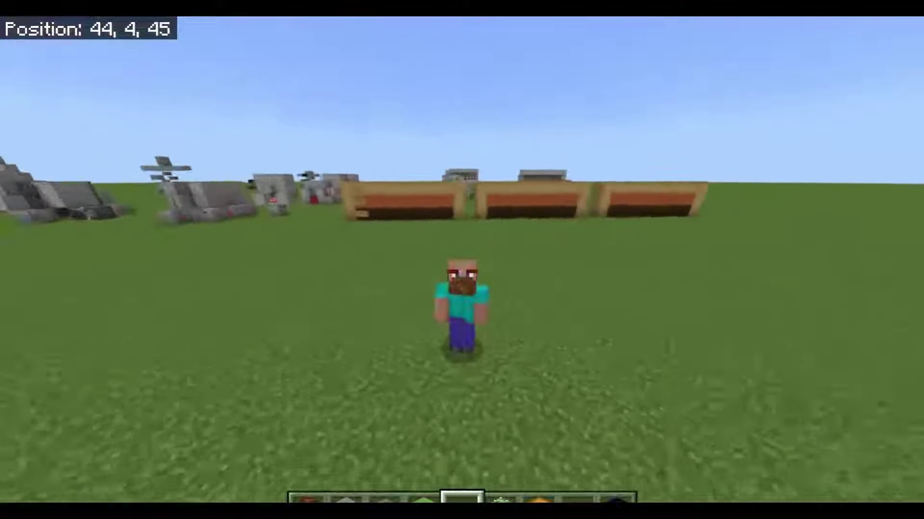